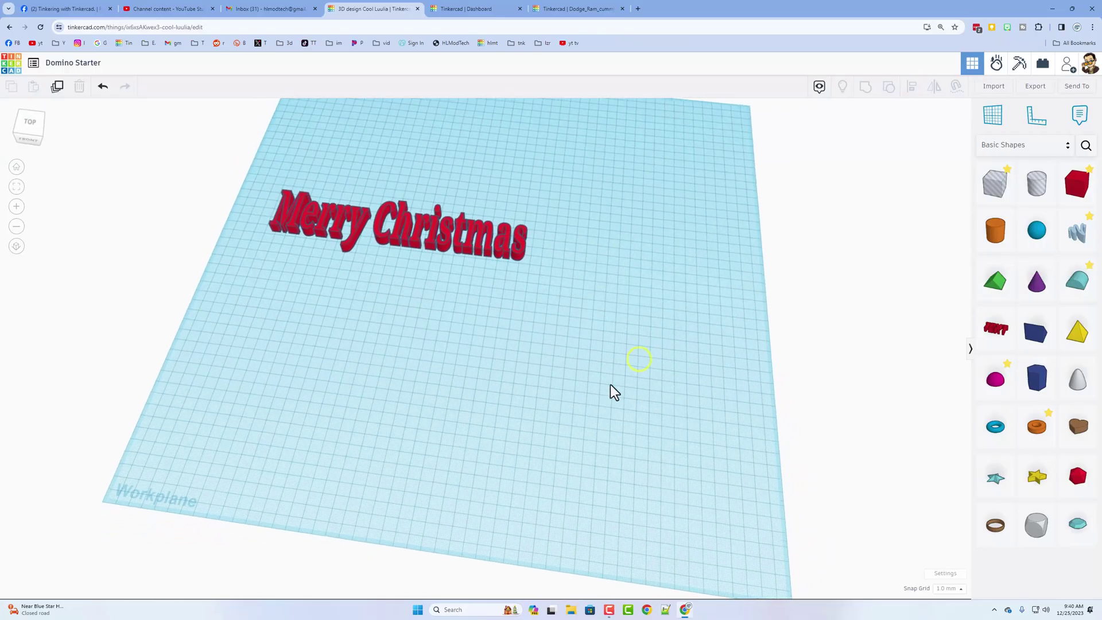
# Tilt the Domino Starter workplane view toward the front
pyautogui.moveTo(614, 392); pyautogui.dragTo(639, 371, button='right')
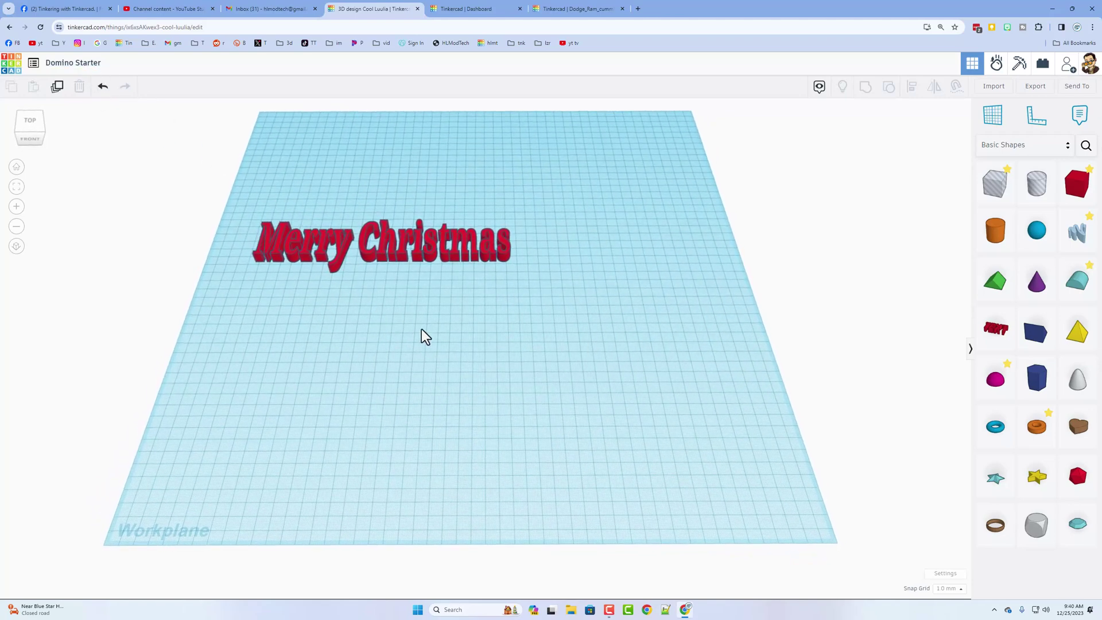
# Delete the red Merry Christmas text and confirm the remaining domino is 28.00 tall
pyautogui.moveTo(437, 333); pyautogui.dragTo(442, 333, button='right')
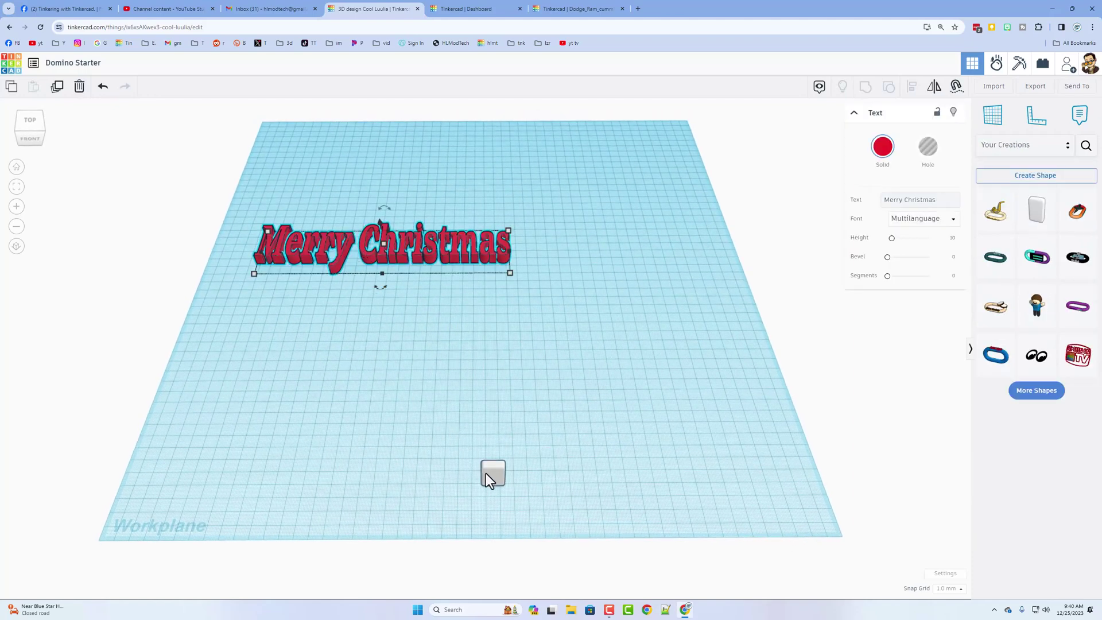
pyautogui.moveTo(466, 353); pyautogui.dragTo(452, 266, button='right')
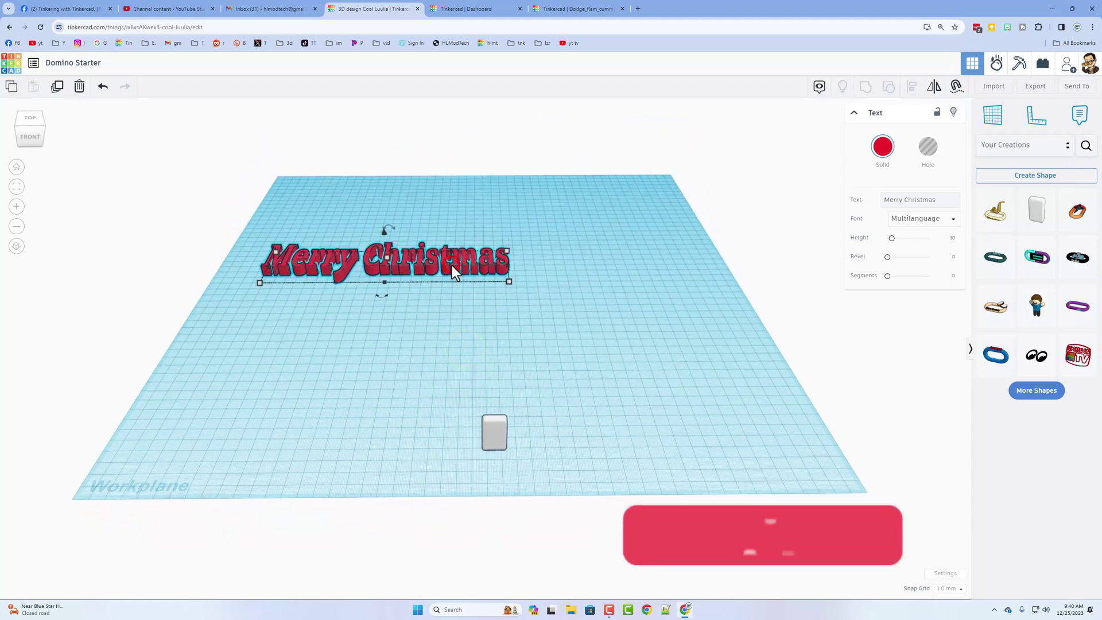
pyautogui.press('Delete')
pyautogui.moveTo(480, 377); pyautogui.dragTo(505, 401, button='right')
pyautogui.click(501, 395)
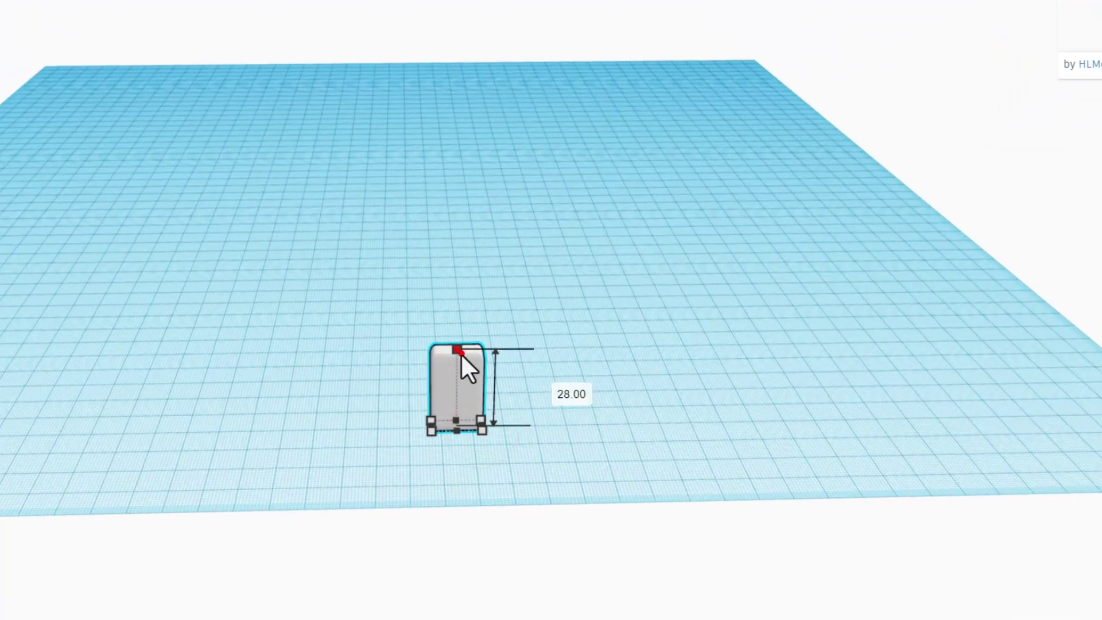
pyautogui.click(458, 350)
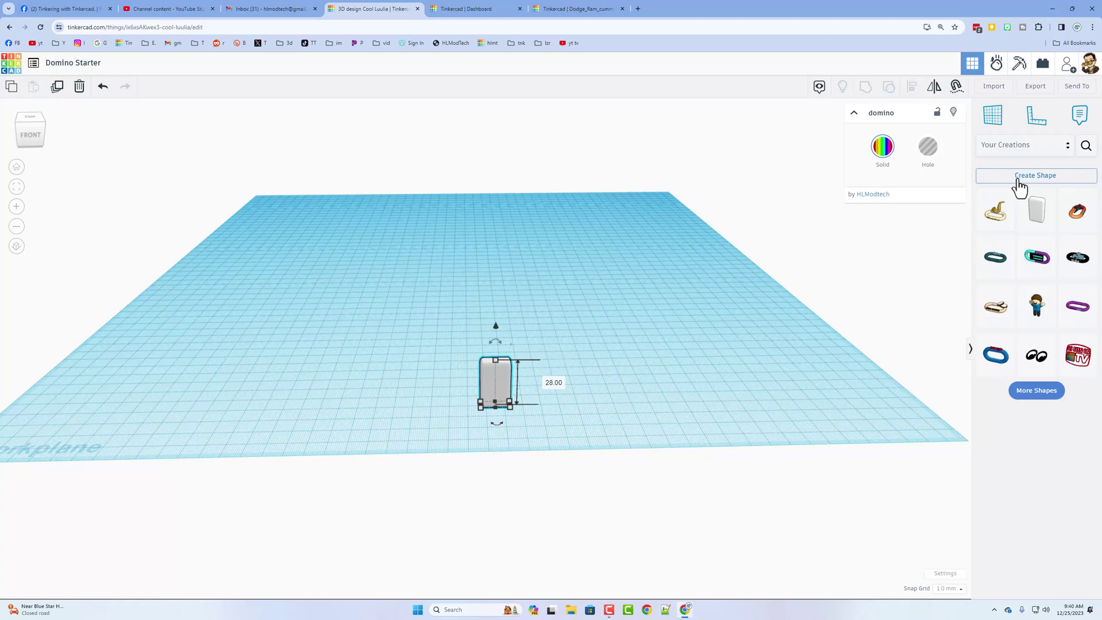
pyautogui.click(1008, 146)
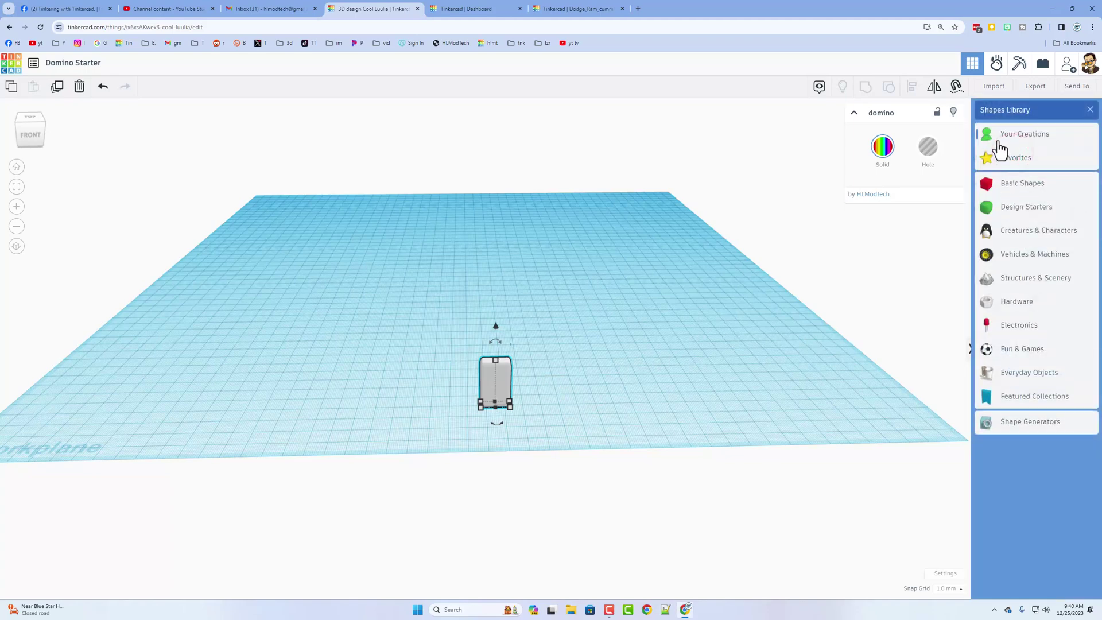
pyautogui.click(1013, 135)
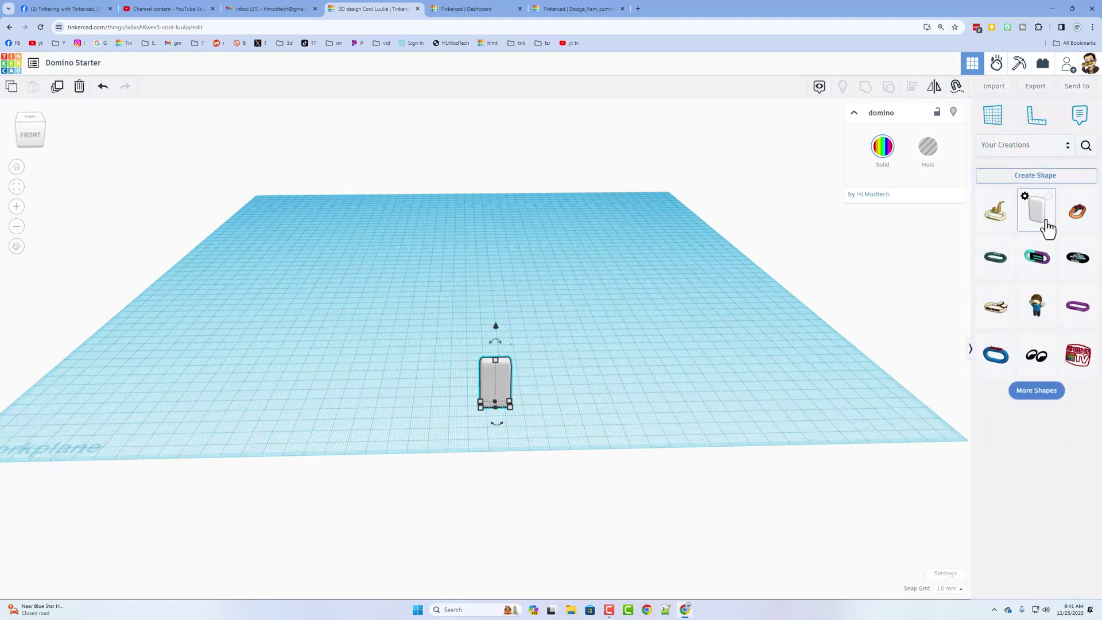
pyautogui.moveTo(685, 339); pyautogui.dragTo(504, 388, button='right')
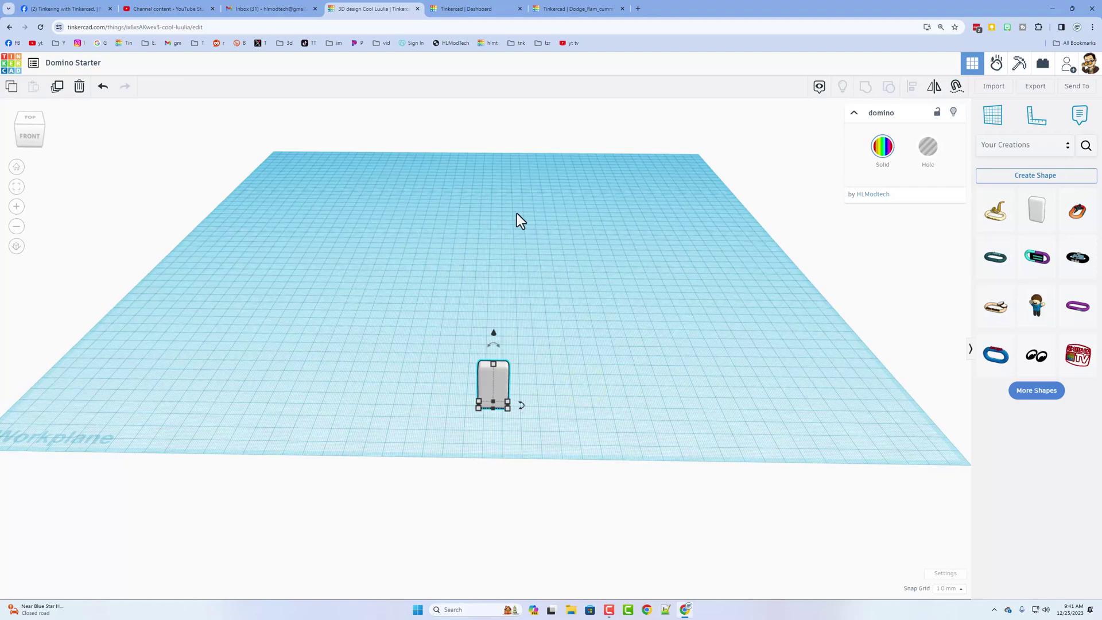
pyautogui.click(559, 328)
pyautogui.moveTo(559, 329)
pyautogui.mouseDown(button='right')
pyautogui.moveTo(594, 326)
pyautogui.moveTo(555, 328)
pyautogui.mouseUp(button='right')
pyautogui.hotkey('ctrl', 'a')
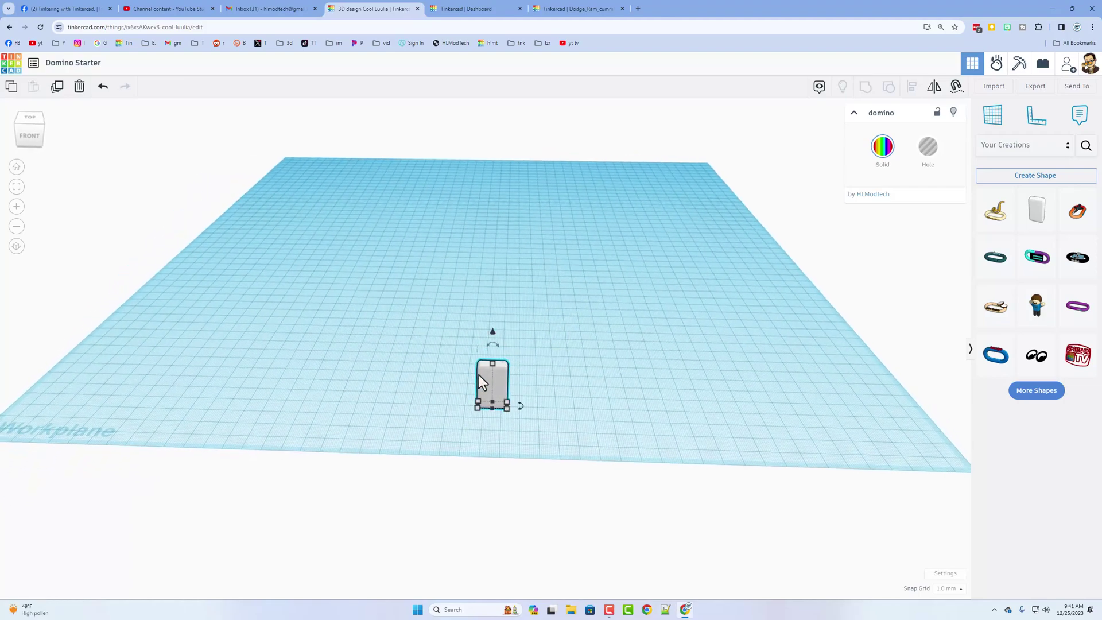
pyautogui.click(999, 149)
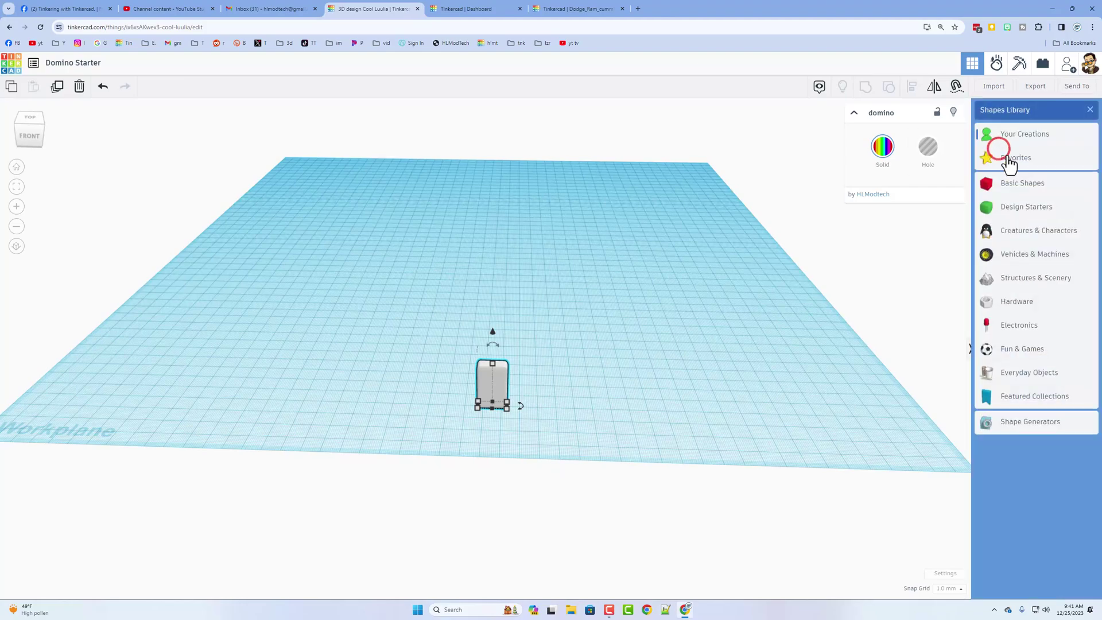
pyautogui.click(1014, 141)
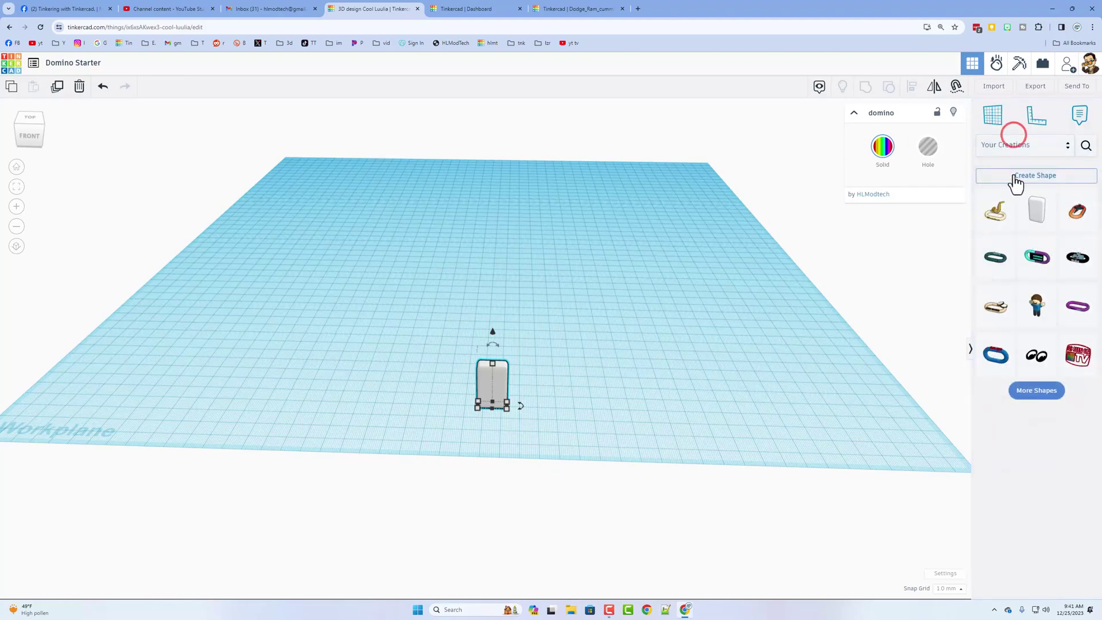
pyautogui.click(1014, 176)
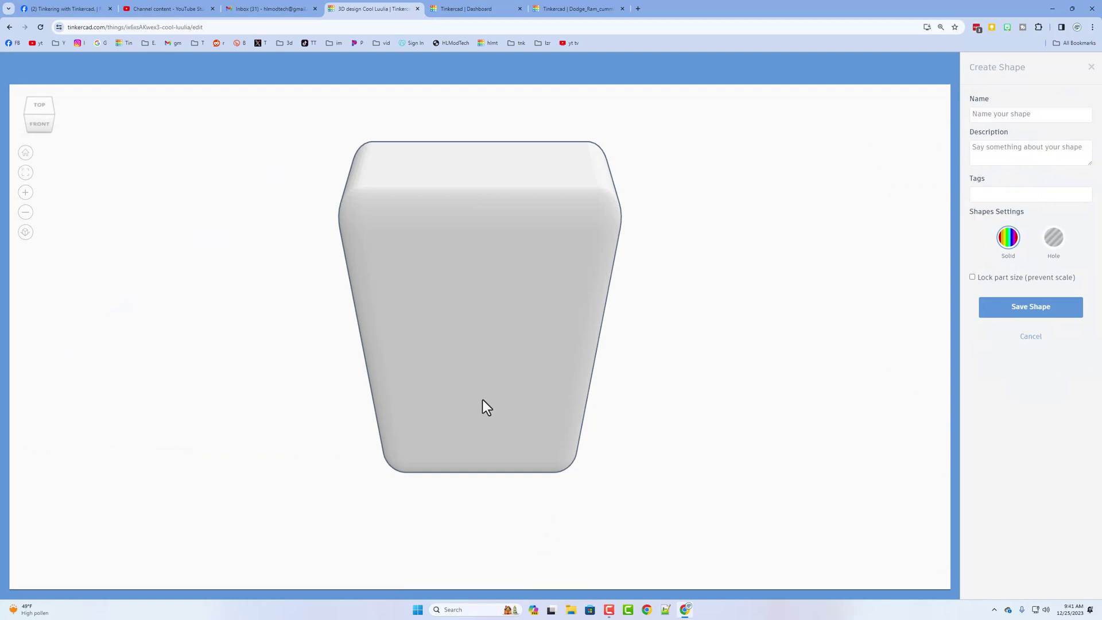
pyautogui.moveTo(491, 389); pyautogui.dragTo(732, 272)
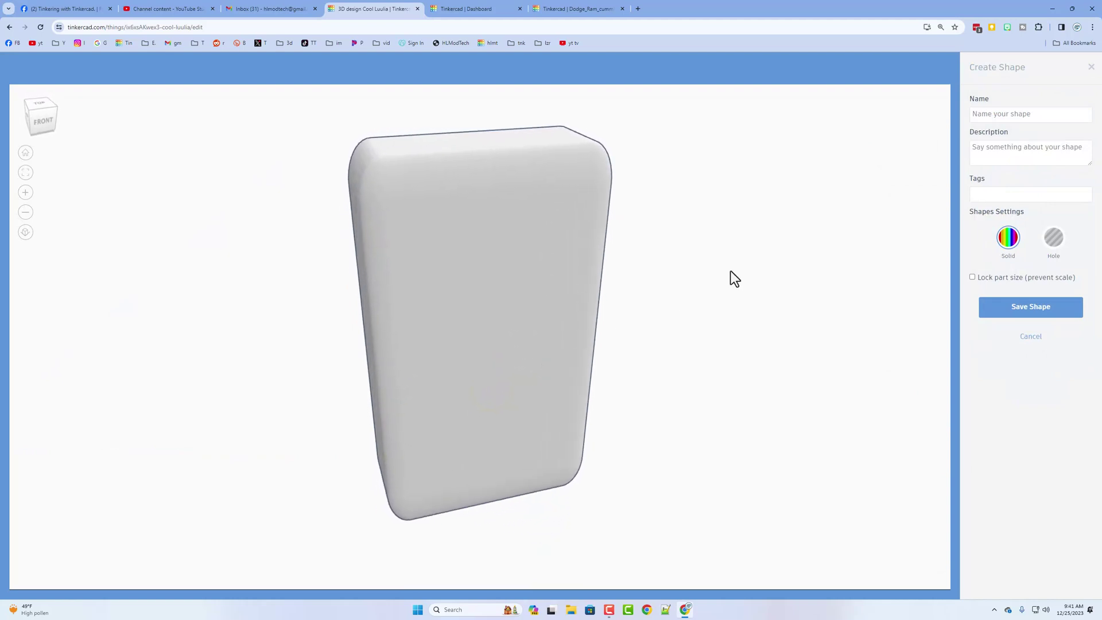
pyautogui.click(999, 116)
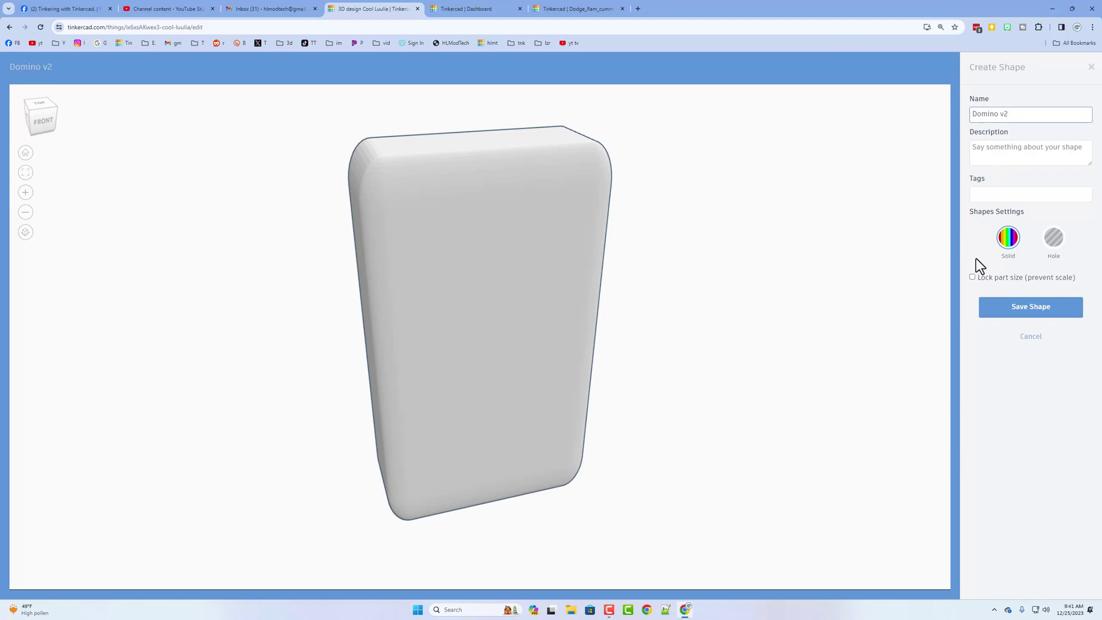
pyautogui.click(1003, 322)
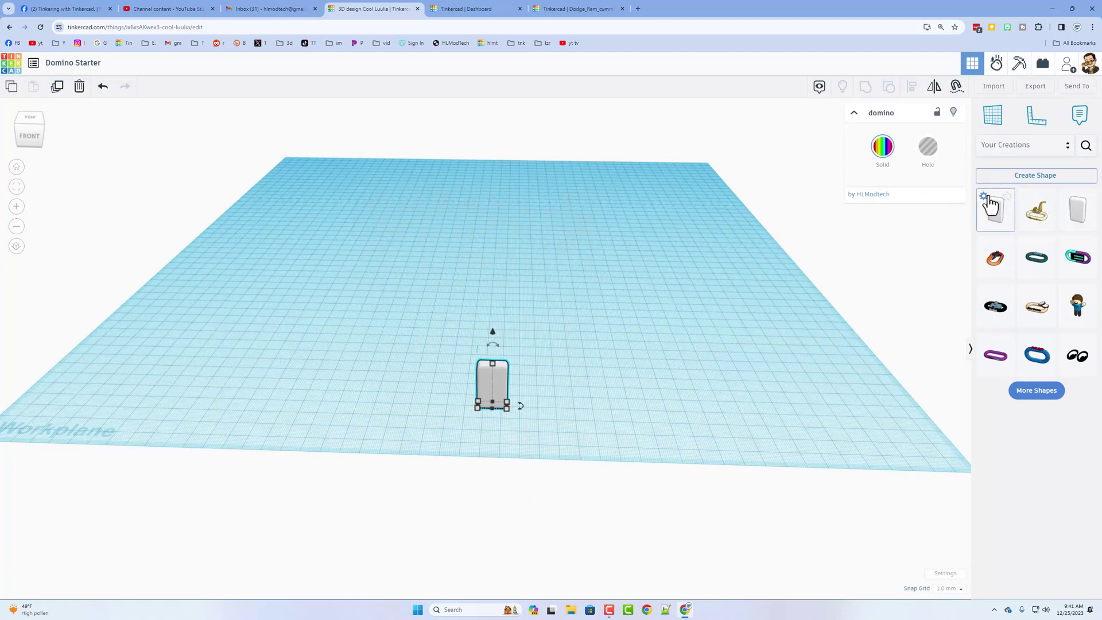
pyautogui.click(983, 196)
pyautogui.click(1000, 233)
pyautogui.click(635, 350)
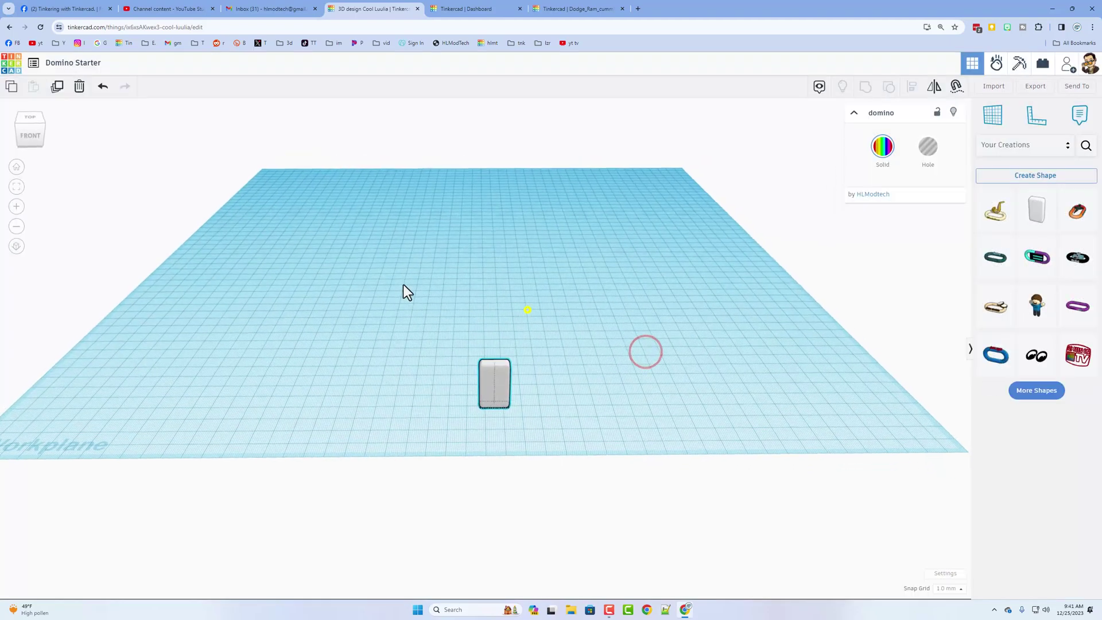
pyautogui.moveTo(373, 280); pyautogui.dragTo(435, 246, button='right')
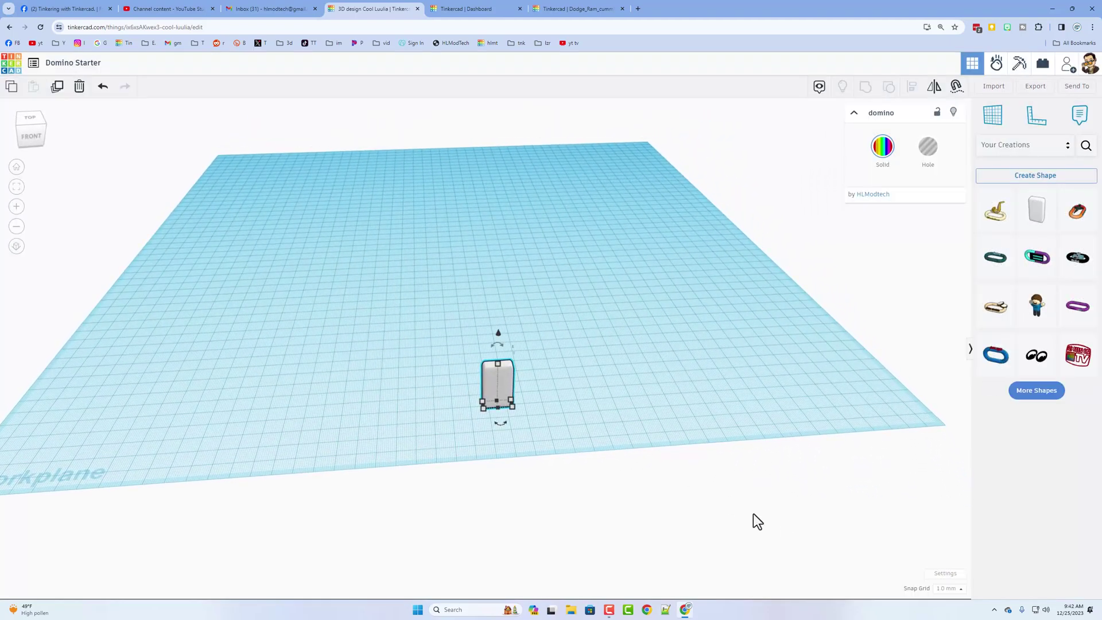
# Check the workplane width and length in Settings, then set the snap grid to 5.0 mm
pyautogui.click(945, 574)
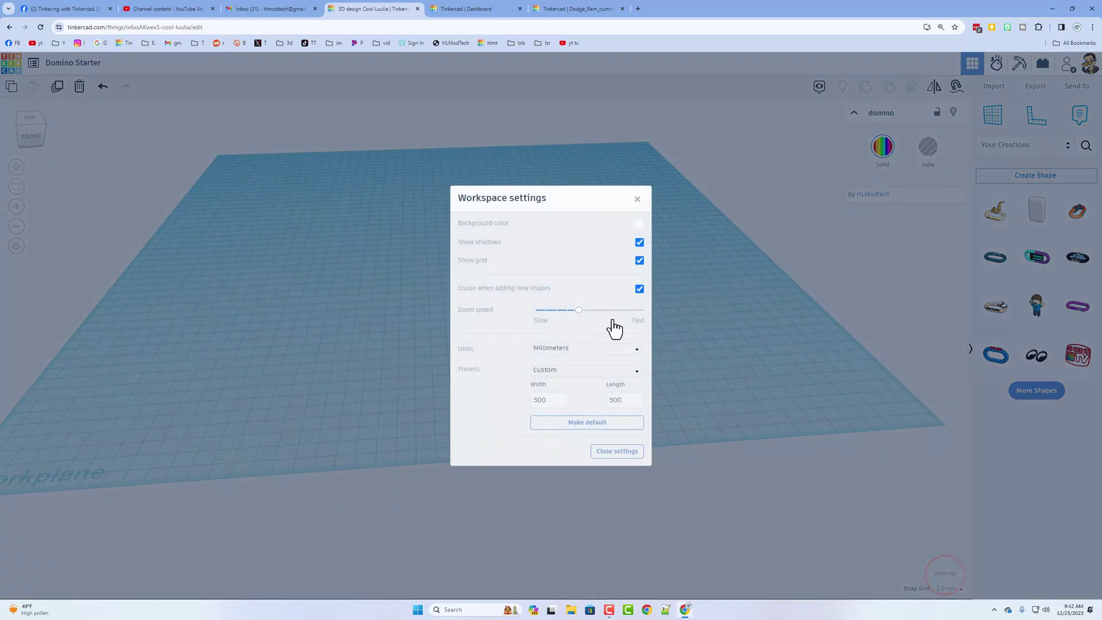
pyautogui.click(536, 404)
pyautogui.click(559, 405)
pyautogui.click(637, 202)
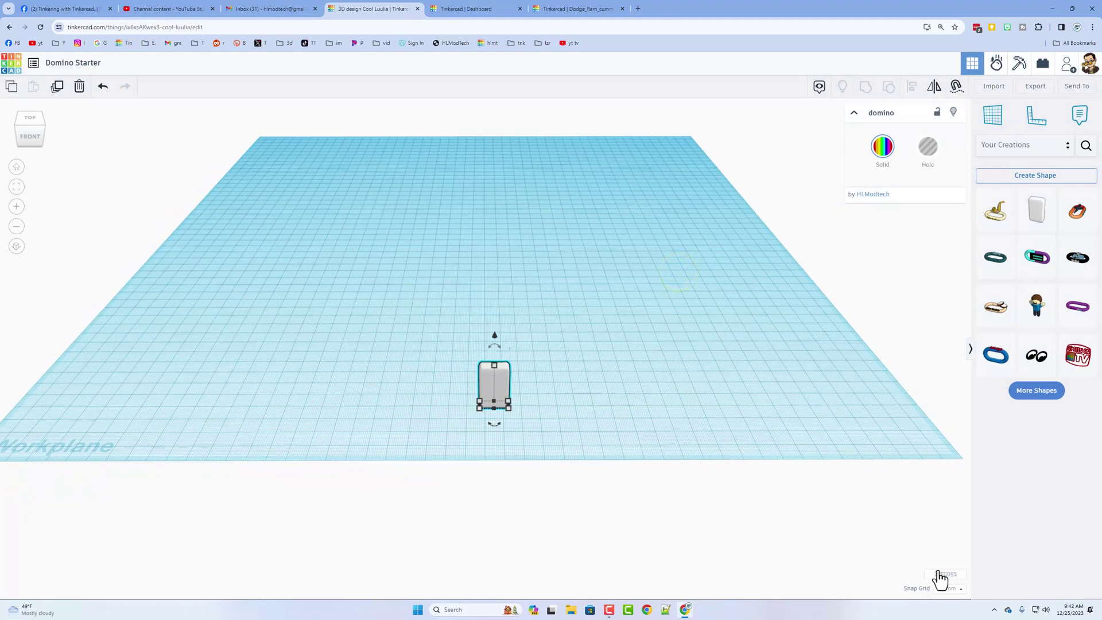
pyautogui.click(944, 592)
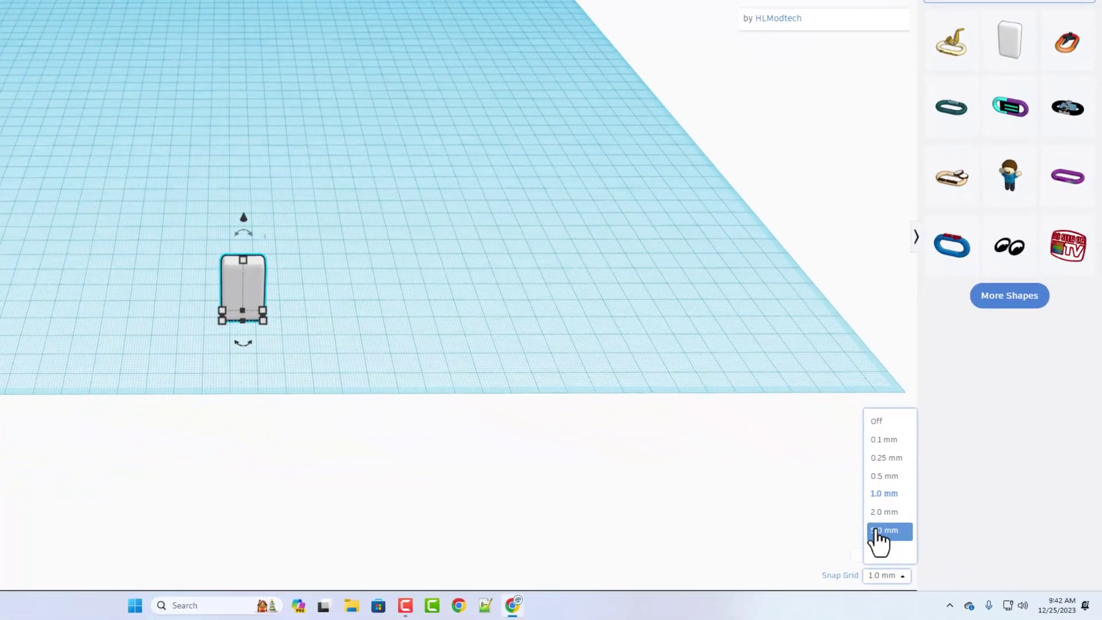
pyautogui.click(878, 531)
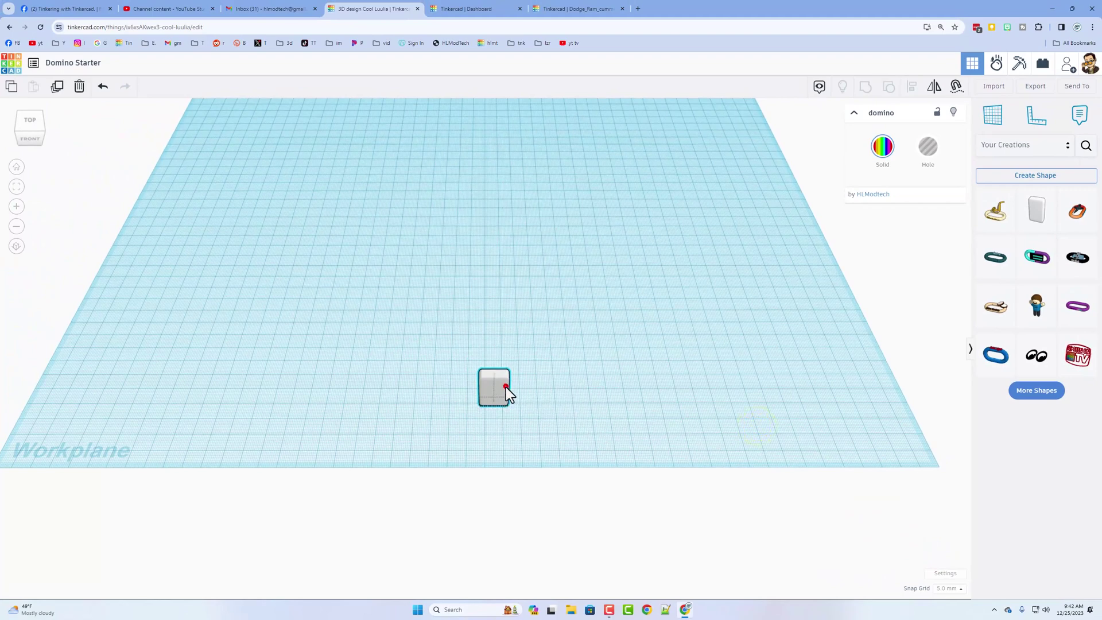
# Duplicate the domino with Ctrl+D, nudging copies back, into a row of about a dozen
pyautogui.click(505, 387)
pyautogui.hotkey('ctrl', 'd')
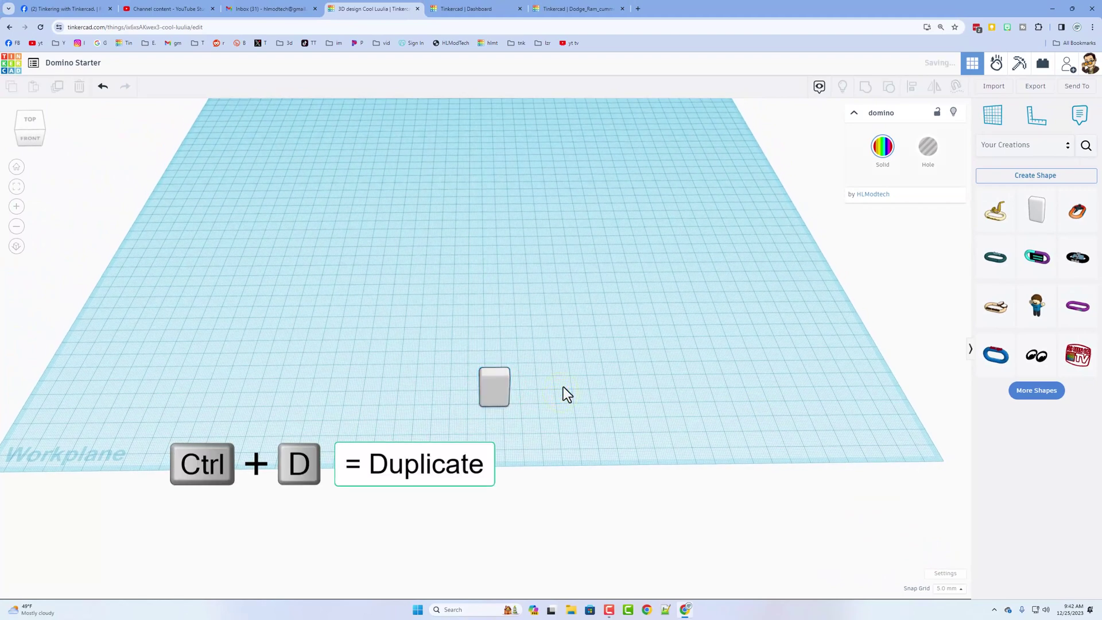
pyautogui.press('Up')
pyautogui.press('Up')
pyautogui.press('Up')
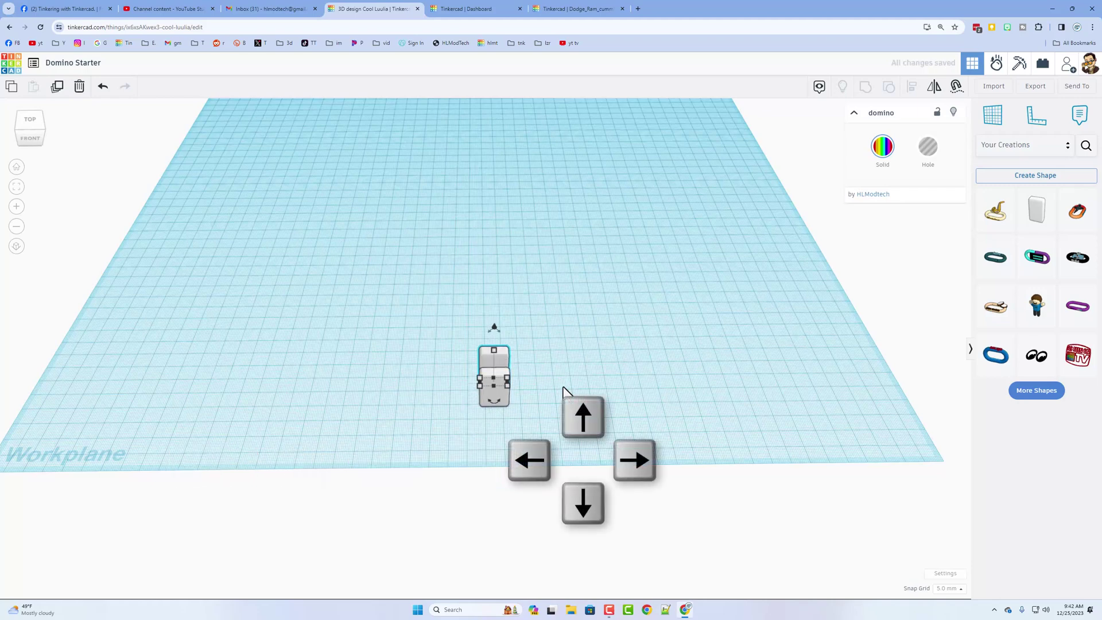
pyautogui.hotkey('ctrl', 'd')
pyautogui.hotkey('ctrl', 'd')
pyautogui.hotkey('ctrl', 'd')
pyautogui.hotkey('ctrl', 'd')
pyautogui.hotkey('ctrl', 'd')
pyautogui.hotkey('ctrl', 'd')
pyautogui.hotkey('ctrl', 'd')
pyautogui.hotkey('ctrl', 'd')
pyautogui.hotkey('ctrl', 'd')
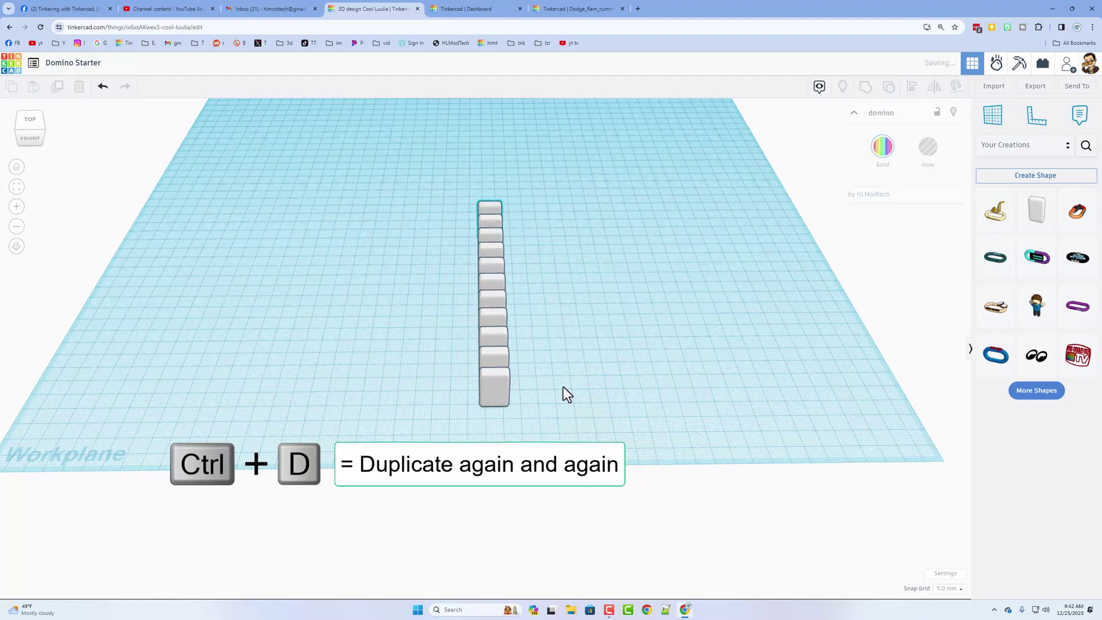
pyautogui.moveTo(563, 387); pyautogui.dragTo(507, 355, button='right')
pyautogui.click(653, 401)
pyautogui.moveTo(653, 401); pyautogui.dragTo(665, 395, button='right')
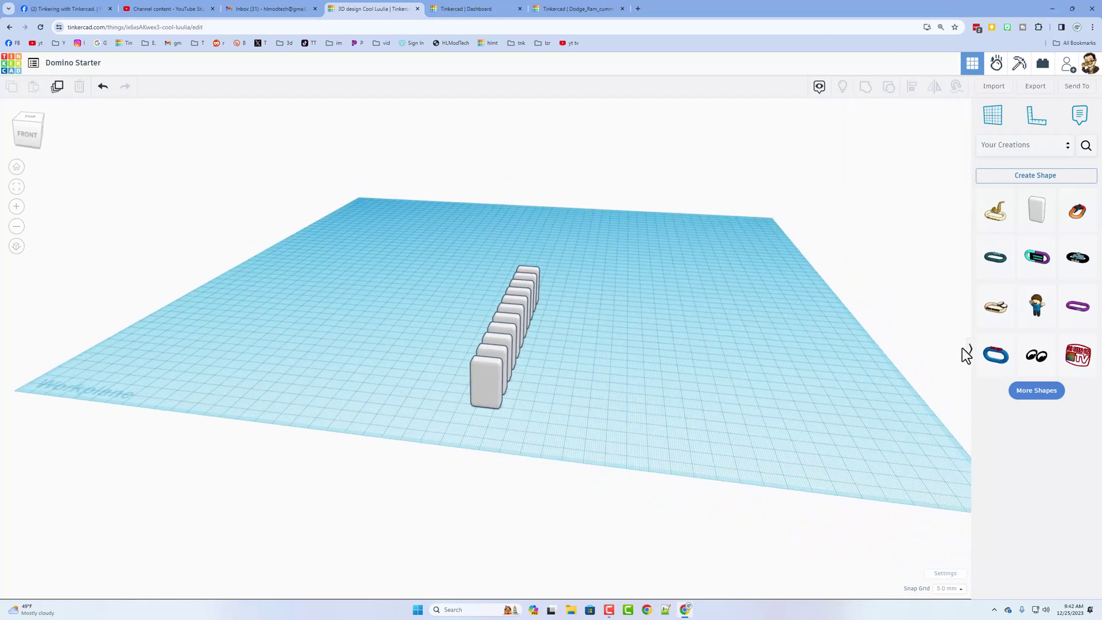
# Switch to Sim Lab and run the simulation, dropping objects onto the domino row
pyautogui.click(996, 65)
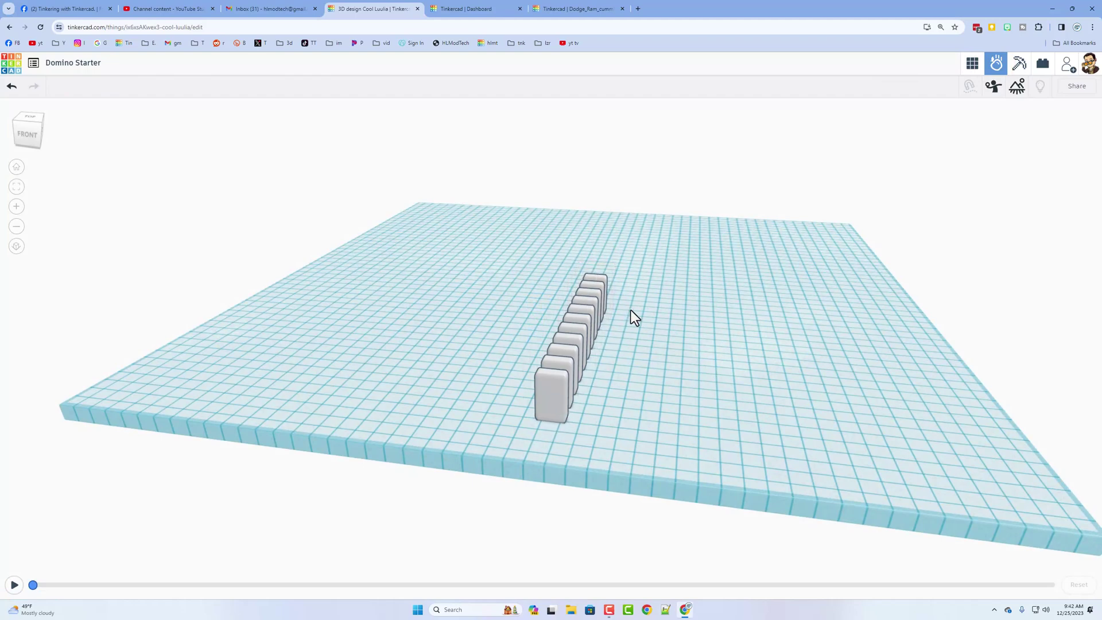
pyautogui.moveTo(641, 327)
pyautogui.mouseDown(button='right')
pyautogui.moveTo(573, 373)
pyautogui.moveTo(560, 412)
pyautogui.mouseUp(button='right')
pyautogui.moveTo(362, 465); pyautogui.dragTo(81, 576, button='right')
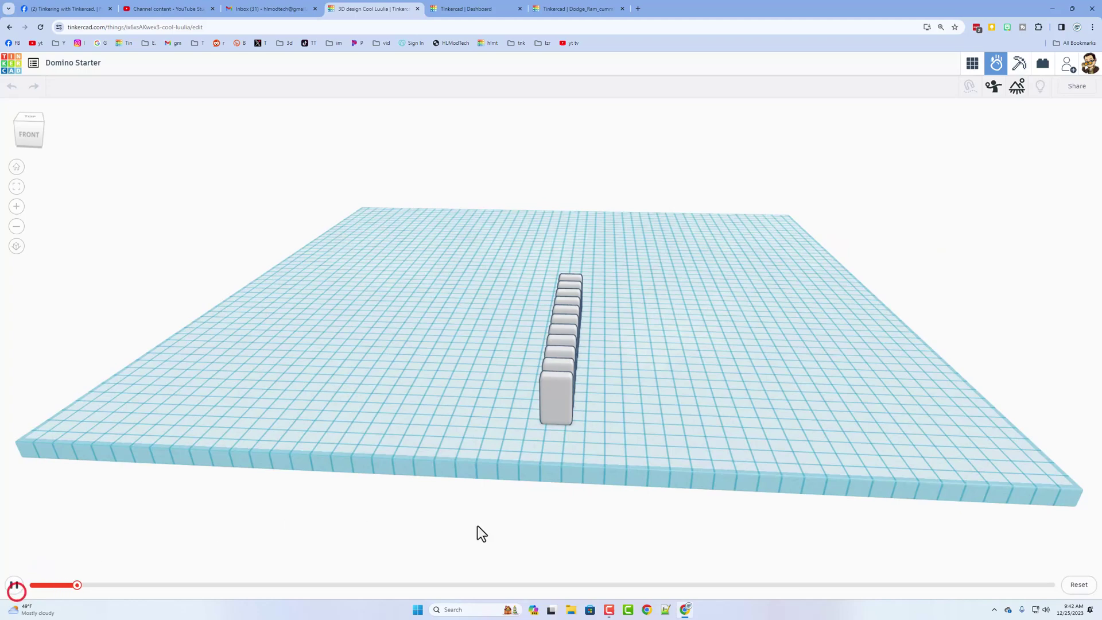
pyautogui.moveTo(616, 512); pyautogui.dragTo(707, 406, button='right')
pyautogui.click(622, 276)
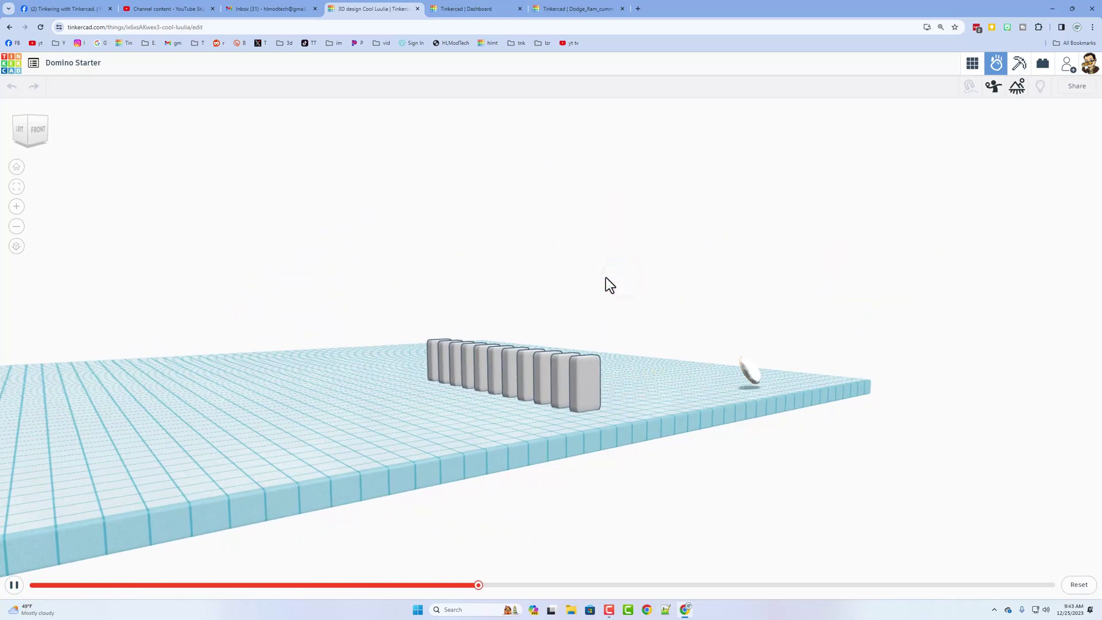
pyautogui.click(605, 271)
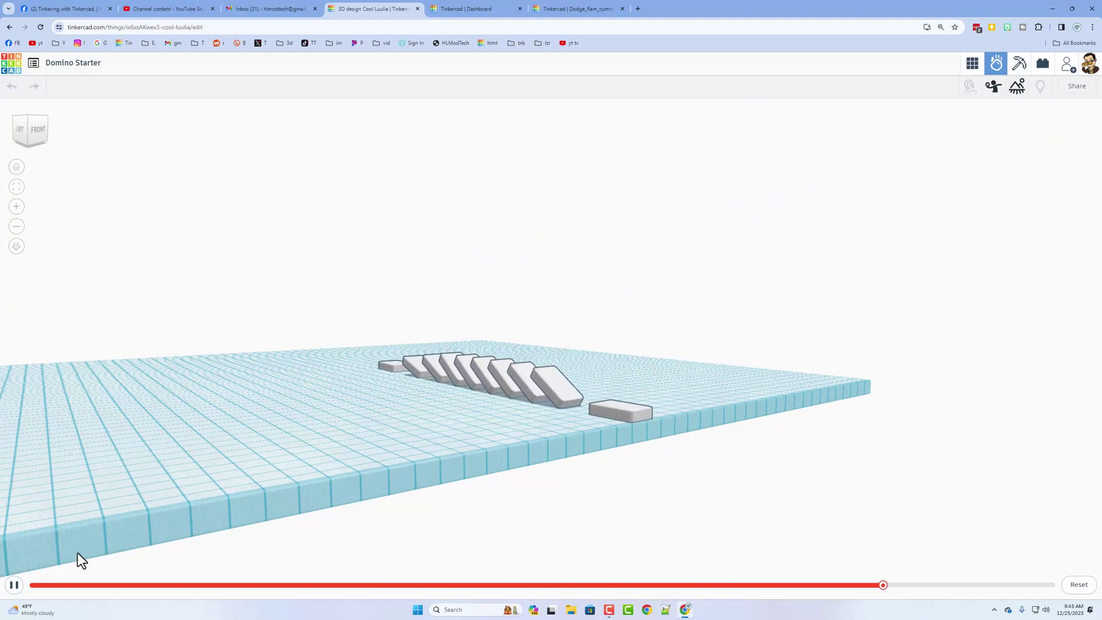
# Pause, rewind the timeline and reset so every domino stands upright again
pyautogui.click(13, 585)
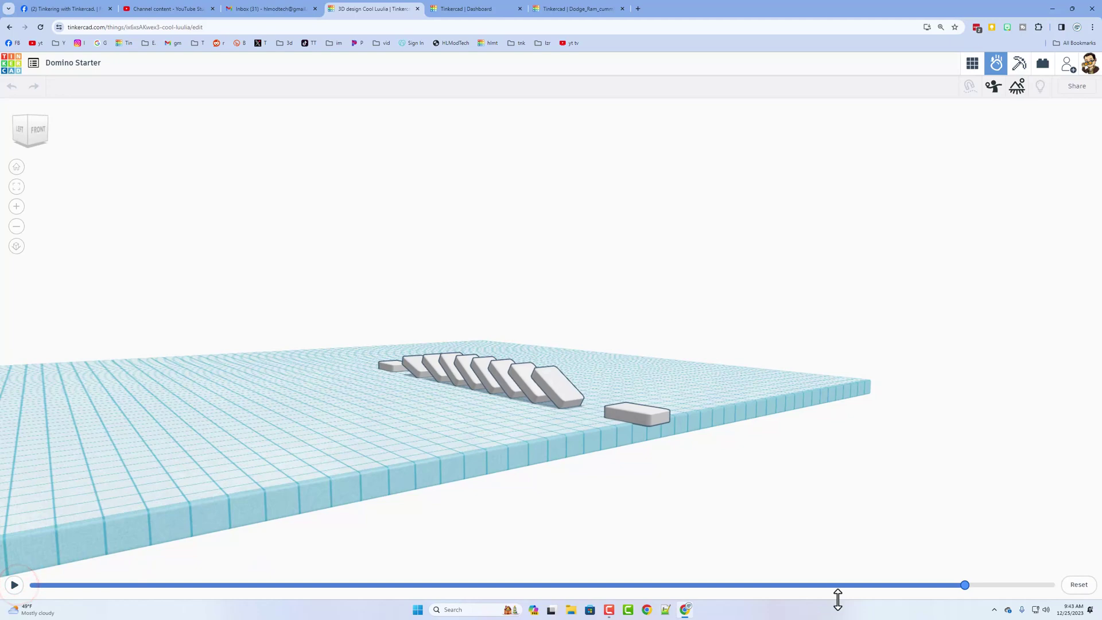
pyautogui.moveTo(965, 584)
pyautogui.mouseDown()
pyautogui.moveTo(893, 593)
pyautogui.moveTo(521, 585)
pyautogui.moveTo(159, 563)
pyautogui.moveTo(670, 590)
pyautogui.moveTo(274, 580)
pyautogui.mouseUp()
pyautogui.moveTo(487, 447); pyautogui.dragTo(459, 491)
pyautogui.moveTo(459, 490); pyautogui.dragTo(970, 585, button='right')
pyautogui.click(1072, 586)
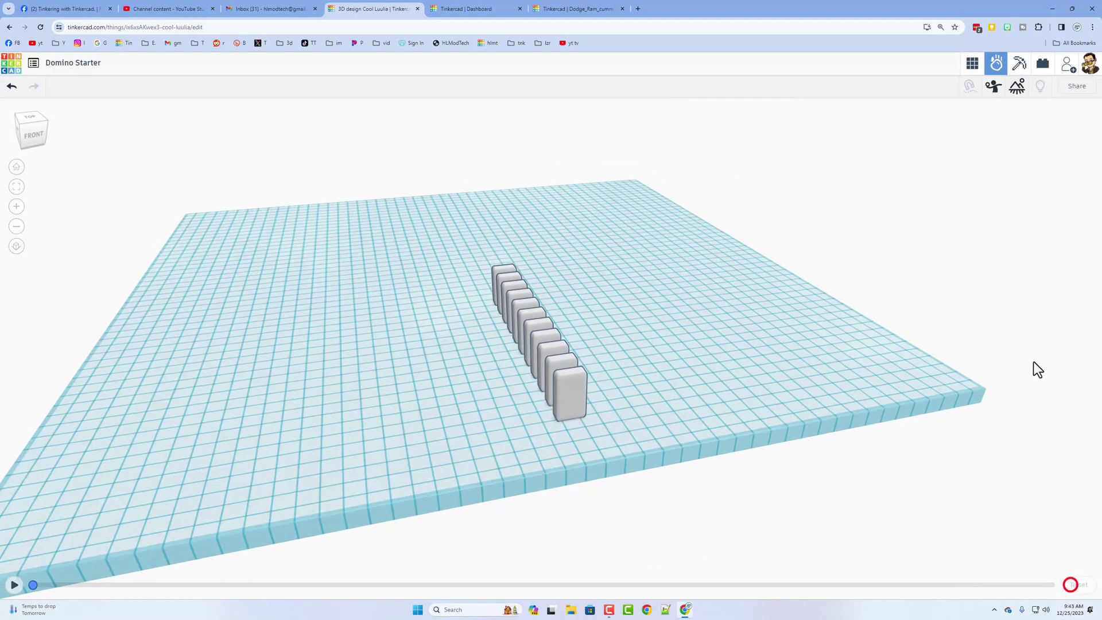
# Back in 3D design, place a Basic Shapes wedge beside the dominoes and raise it
pyautogui.click(972, 63)
pyautogui.moveTo(717, 223); pyautogui.dragTo(522, 209, button='right')
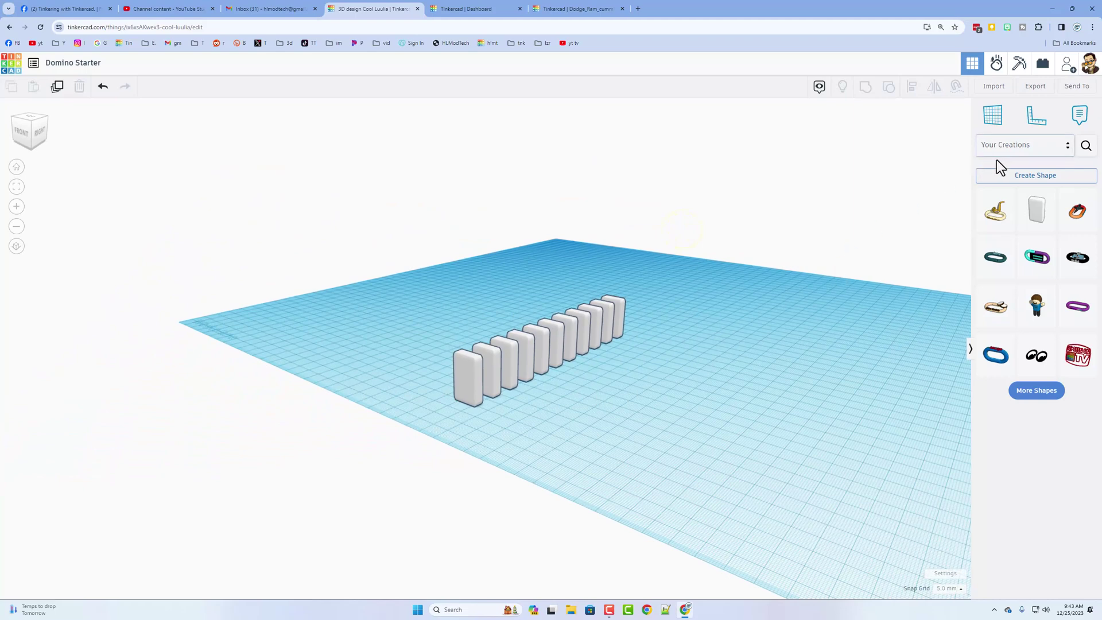
pyautogui.click(1020, 150)
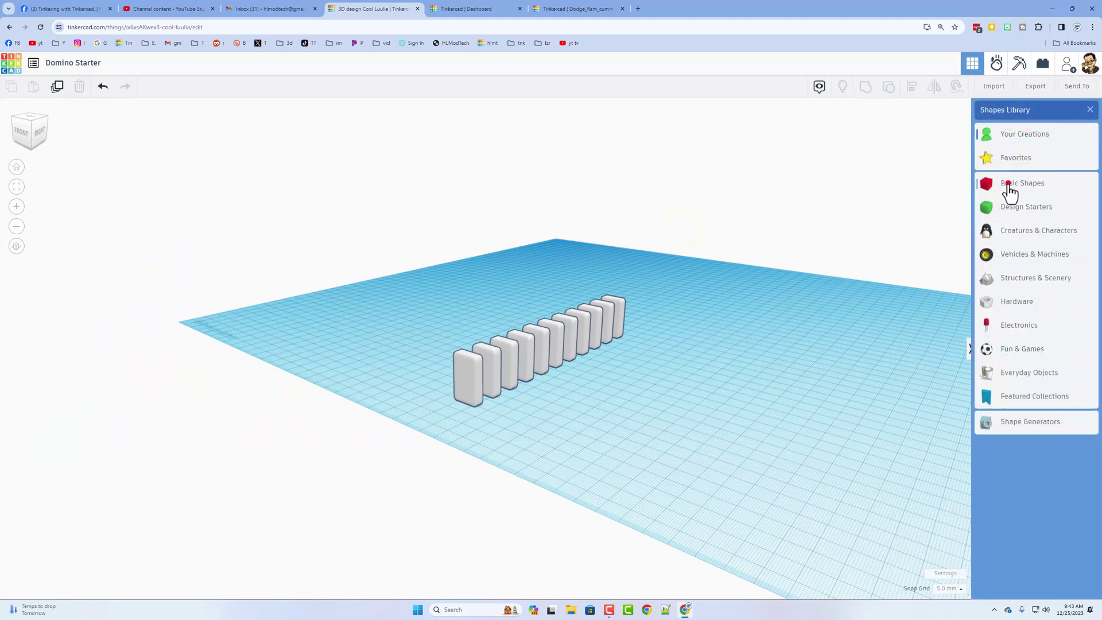
pyautogui.click(1009, 184)
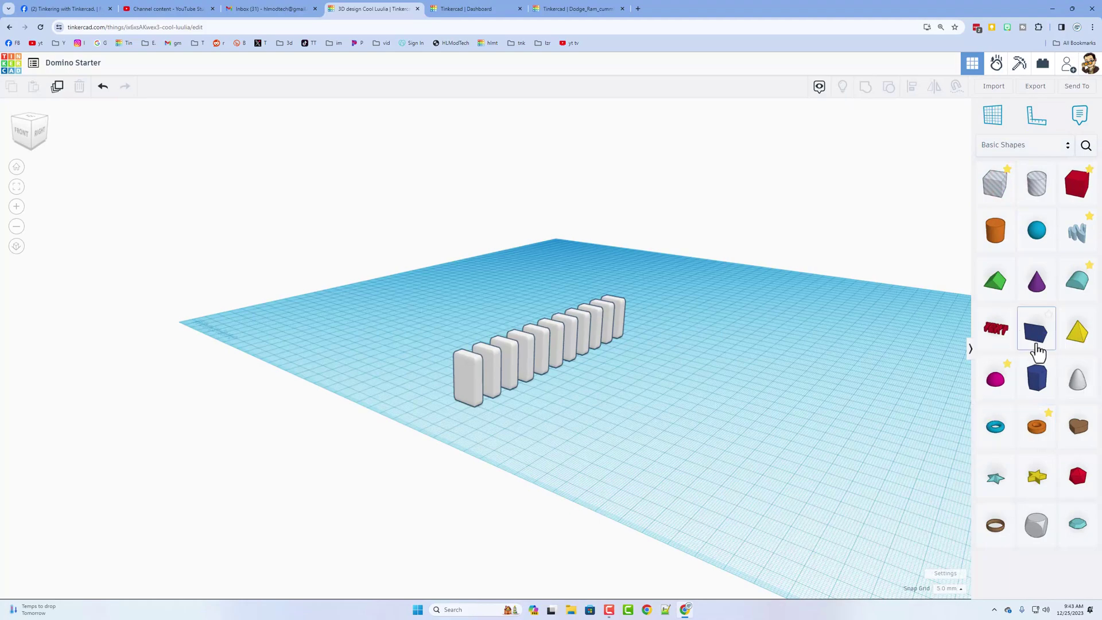
pyautogui.moveTo(1036, 342); pyautogui.dragTo(422, 422)
pyautogui.moveTo(505, 428); pyautogui.dragTo(394, 332, button='right')
pyautogui.moveTo(395, 335); pyautogui.dragTo(391, 315)
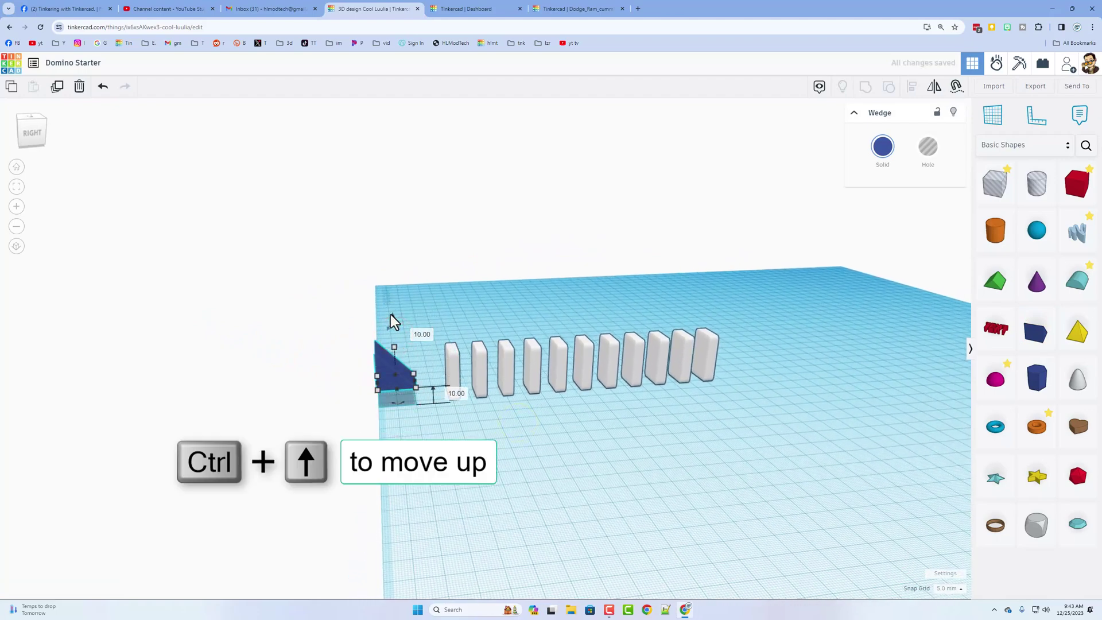
pyautogui.hotkey('ctrl', 'Up')
pyautogui.hotkey('ctrl', 'Up')
pyautogui.press('Right')
pyautogui.press('Right')
# Align the wedge's base with the first domino using the Align (L) tool
pyautogui.moveTo(411, 418); pyautogui.dragTo(568, 359, button='right')
pyautogui.moveTo(424, 309); pyautogui.dragTo(369, 327, button='right')
pyautogui.moveTo(365, 323); pyautogui.dragTo(463, 415)
pyautogui.press('l')
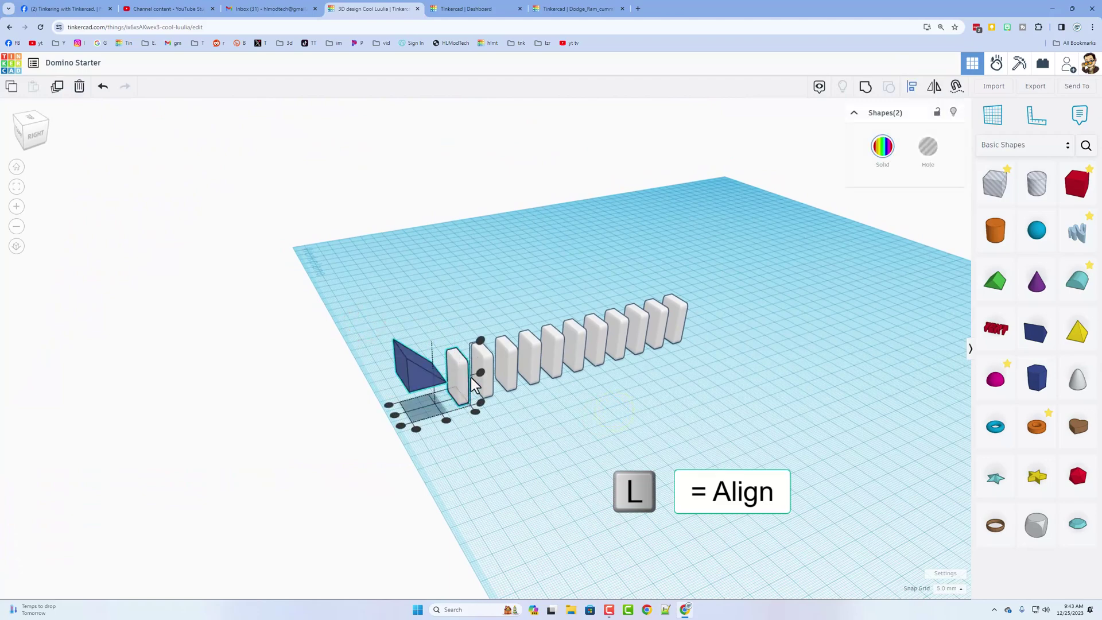
pyautogui.click(457, 363)
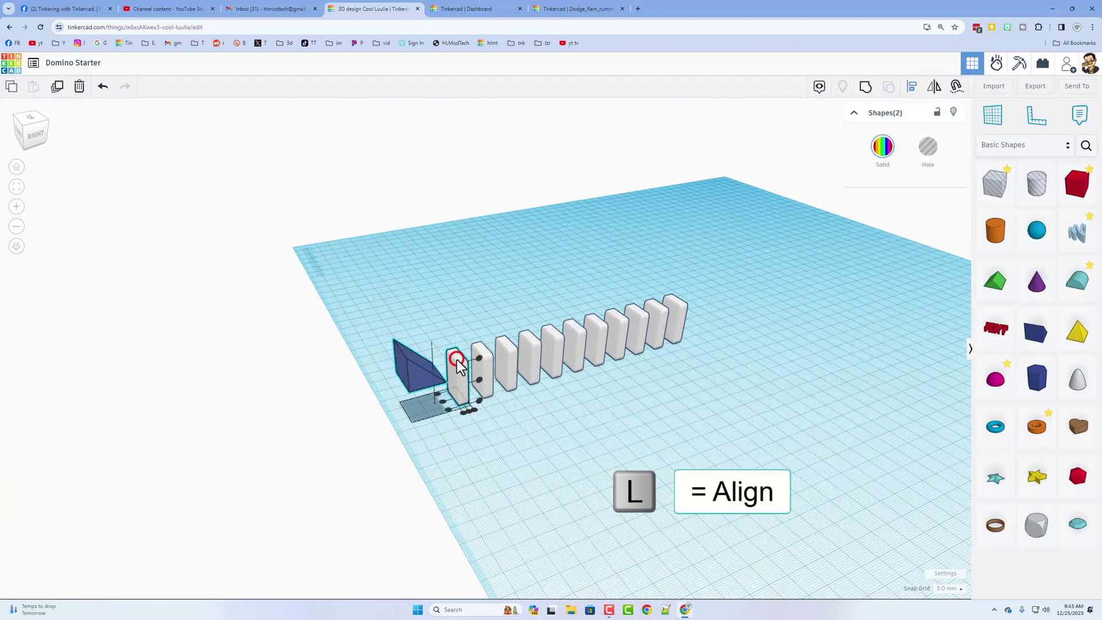
pyautogui.click(441, 401)
pyautogui.click(485, 434)
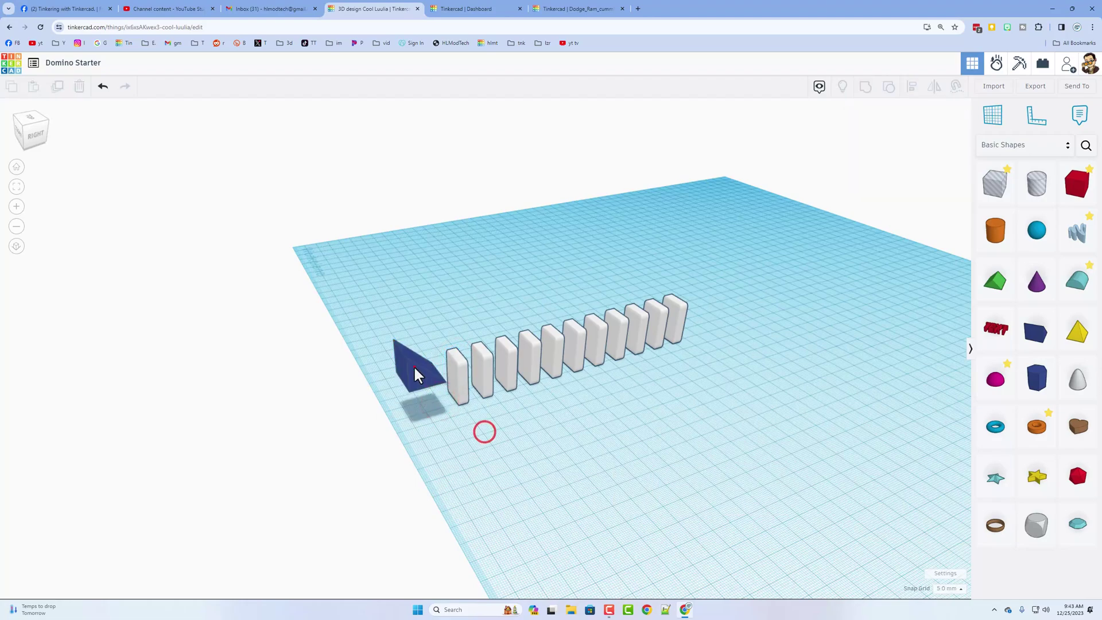
# Stretch the wedge to 65 long to form a ramp
pyautogui.click(405, 396)
pyautogui.moveTo(408, 409); pyautogui.dragTo(390, 376, button='right')
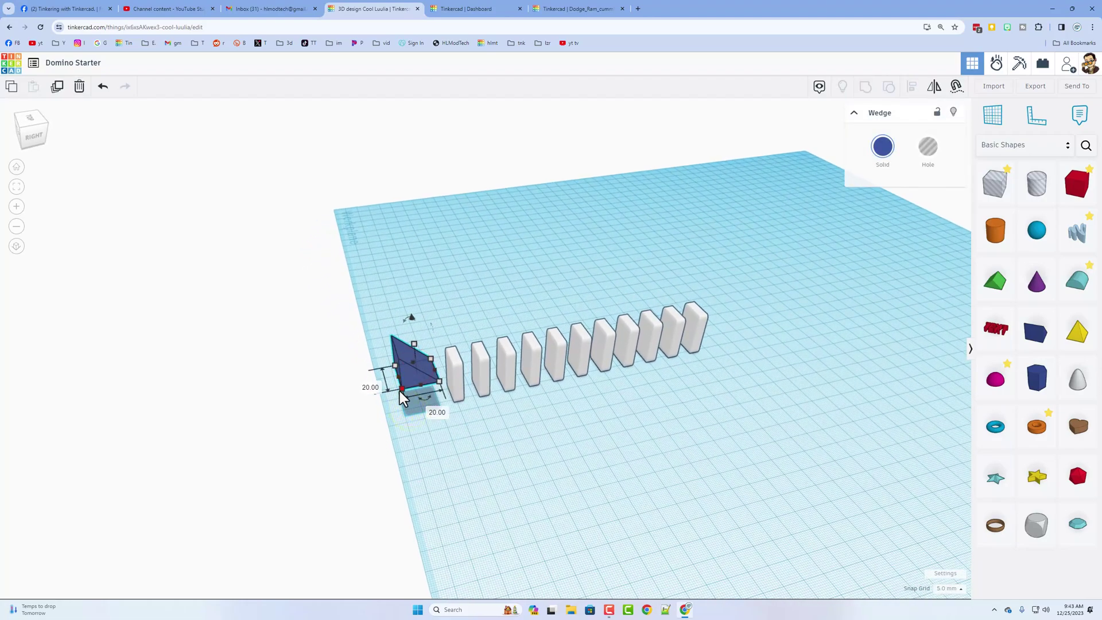
pyautogui.moveTo(400, 396); pyautogui.dragTo(395, 436)
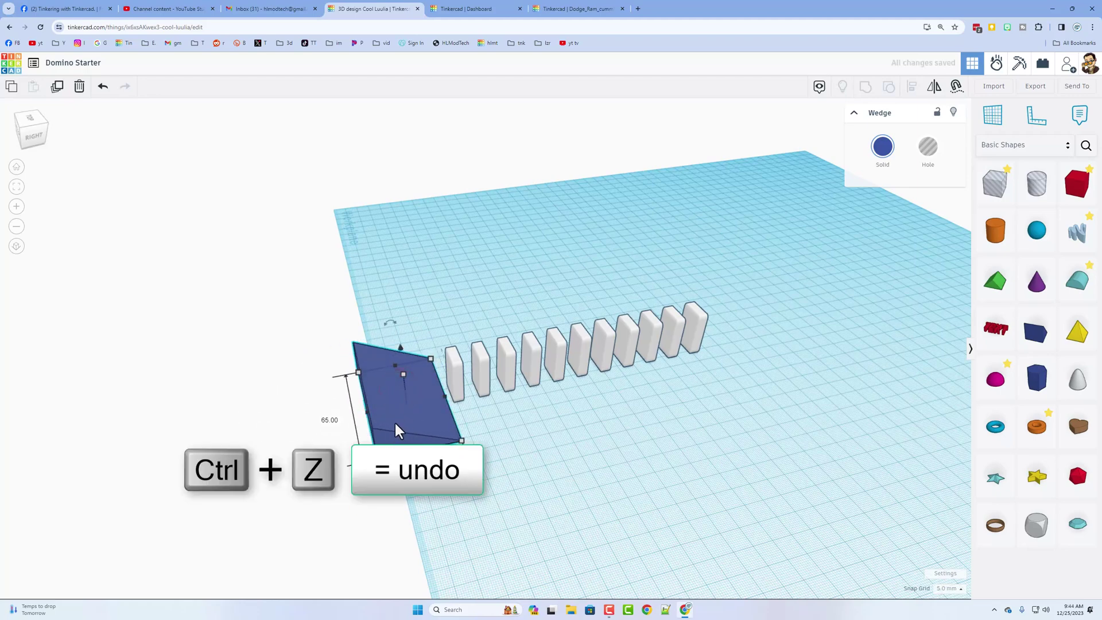
pyautogui.hotkey('ctrl', 'z')
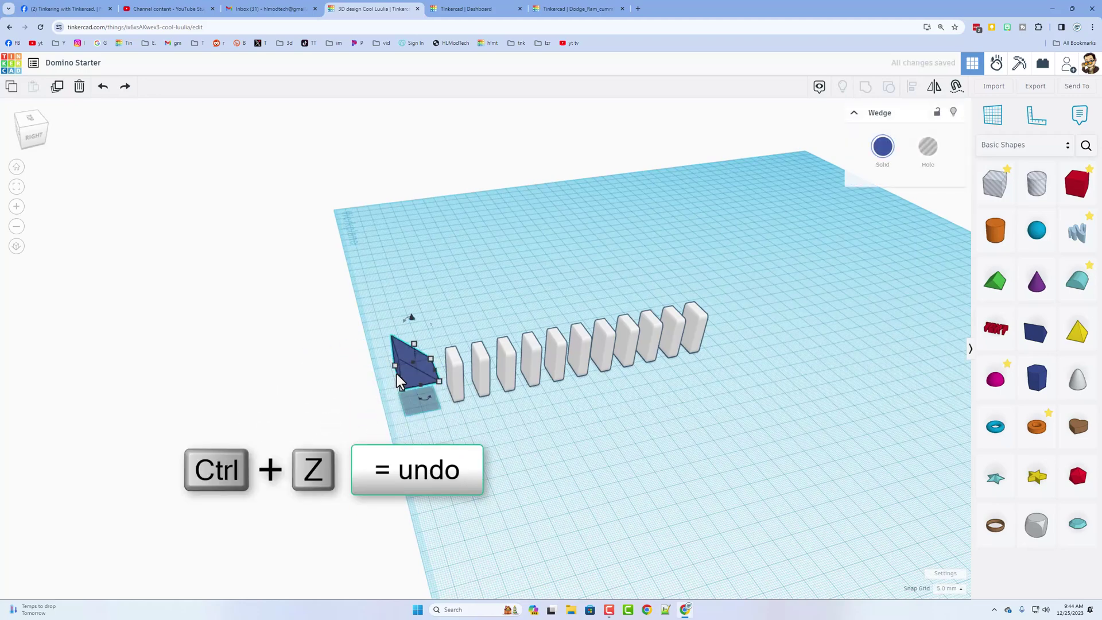
pyautogui.moveTo(400, 383); pyautogui.dragTo(302, 396)
pyautogui.moveTo(341, 398); pyautogui.dragTo(843, 273, button='right')
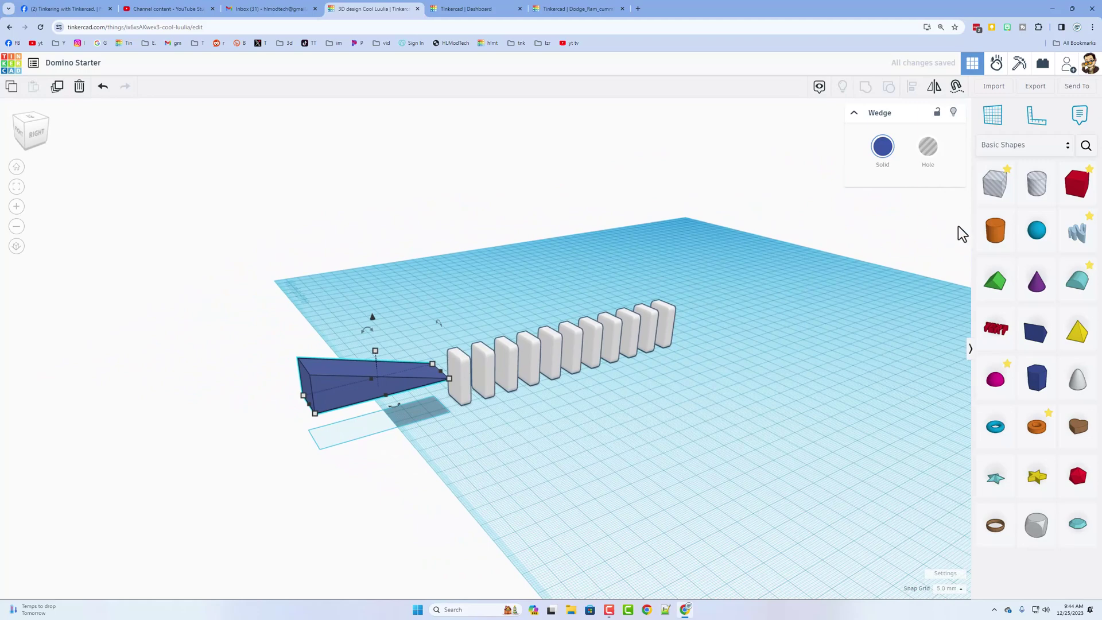
# Place a sphere ball on top of the wedge ramp
pyautogui.click(1036, 230)
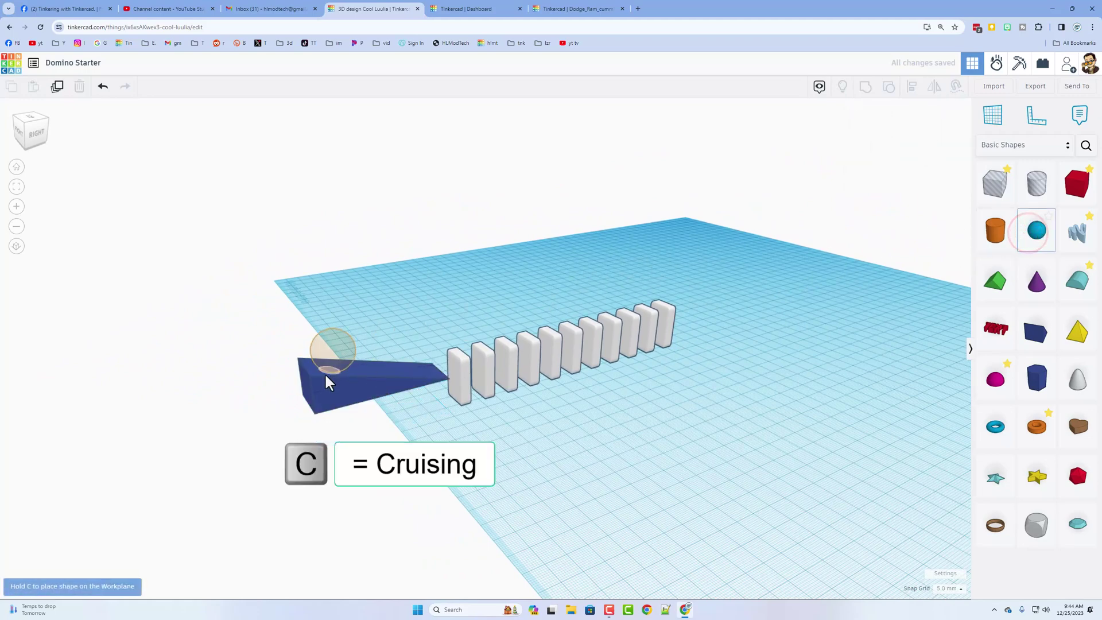
pyautogui.moveTo(325, 383); pyautogui.dragTo(315, 374)
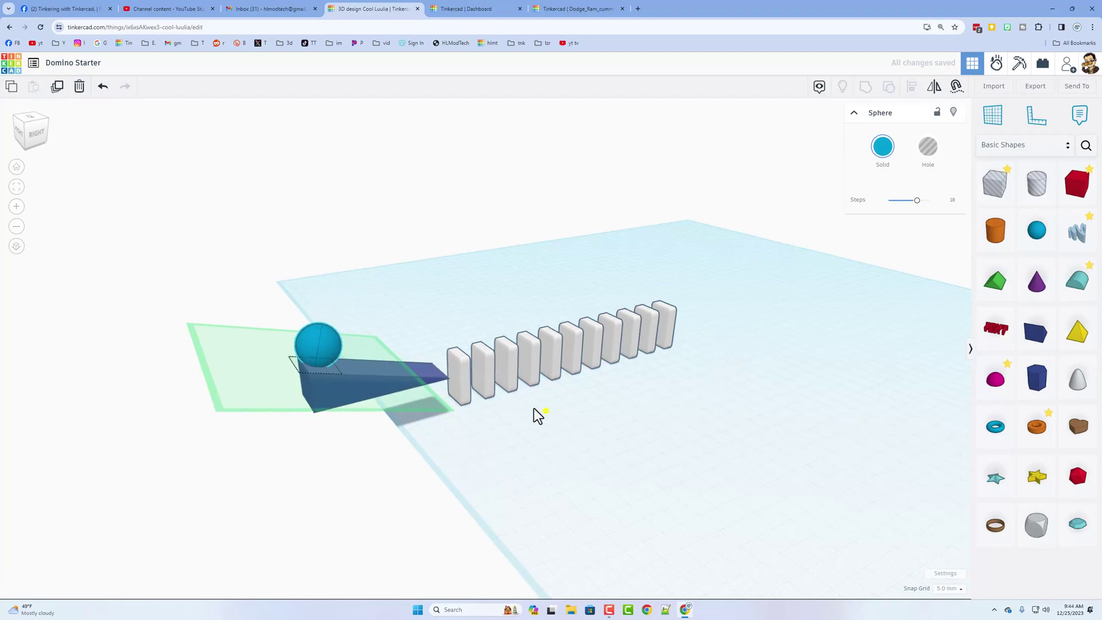
pyautogui.moveTo(524, 413); pyautogui.dragTo(379, 363, button='right')
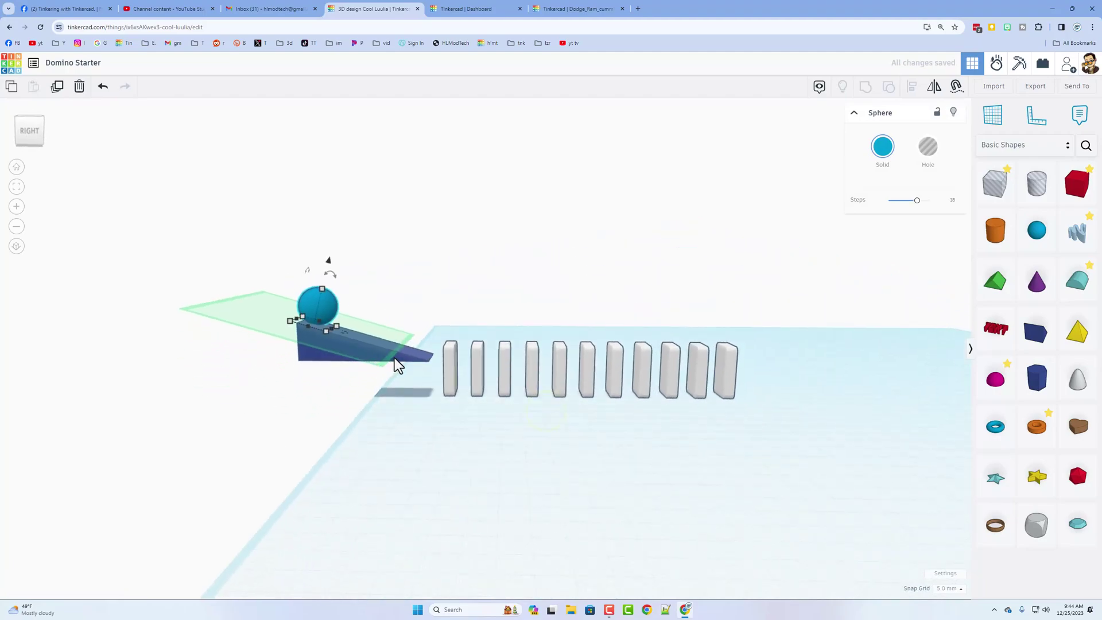
pyautogui.moveTo(419, 405); pyautogui.dragTo(911, 226, button='right')
# Make the wedge static, play the simulation to topple the dominoes, reset, and return to 3D design
pyautogui.click(996, 64)
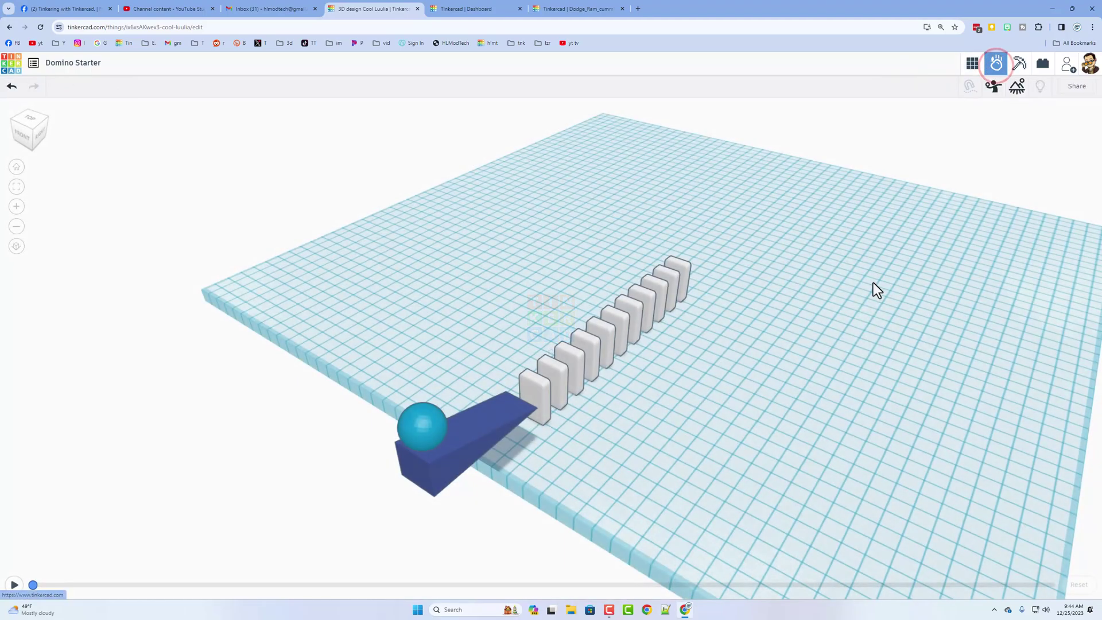
pyautogui.moveTo(899, 285); pyautogui.dragTo(466, 353, button='right')
pyautogui.click(430, 374)
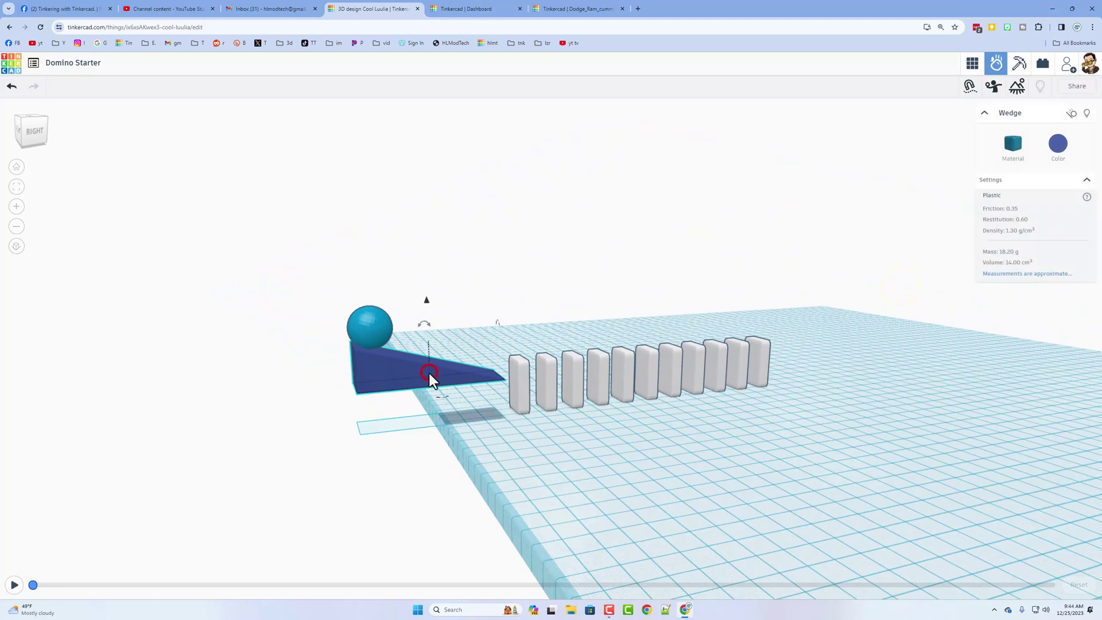
pyautogui.click(1072, 113)
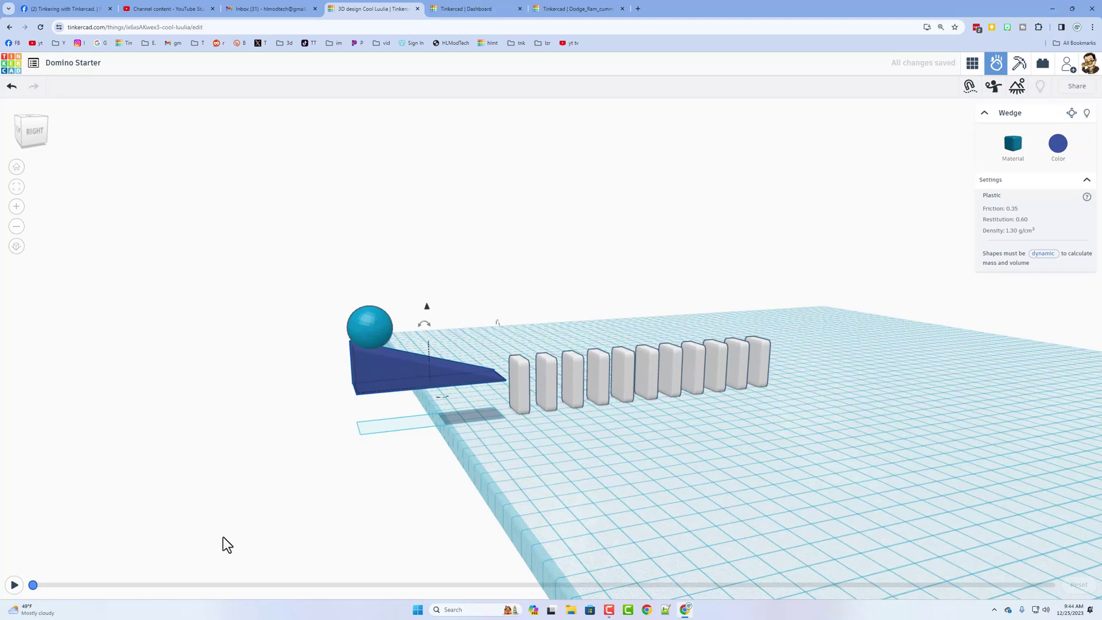
pyautogui.click(14, 585)
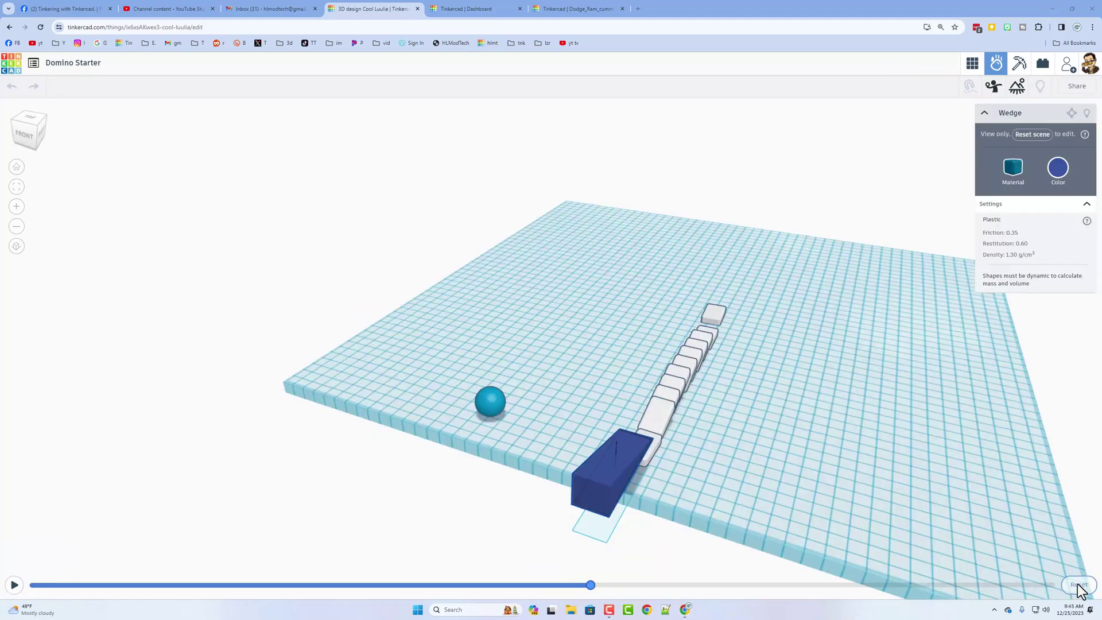
pyautogui.click(1079, 585)
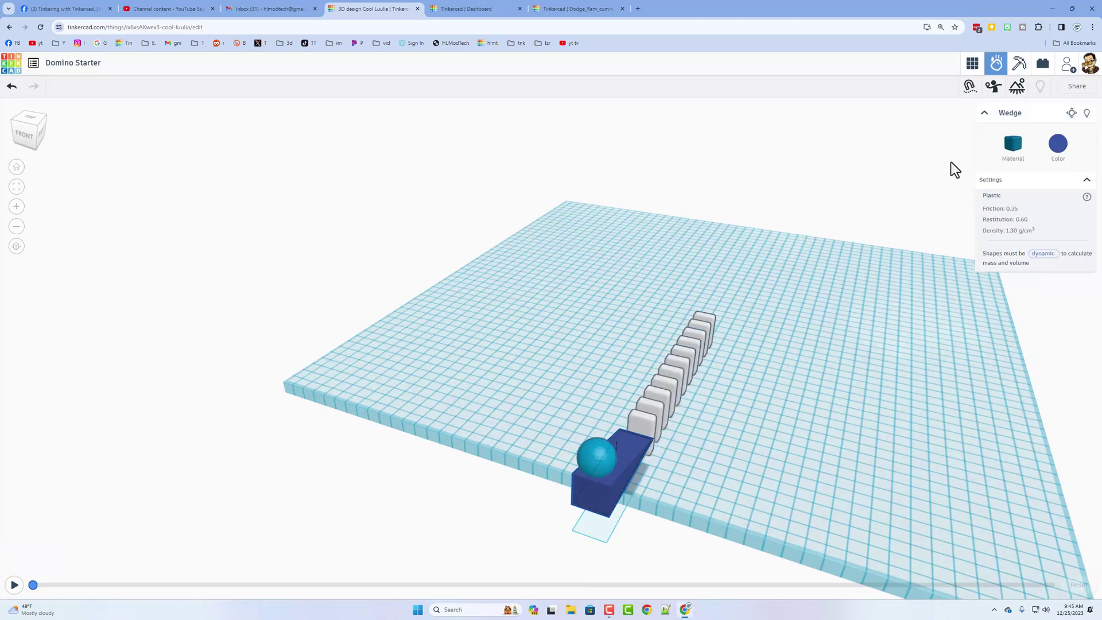
pyautogui.click(972, 62)
pyautogui.moveTo(733, 333); pyautogui.dragTo(664, 316, button='right')
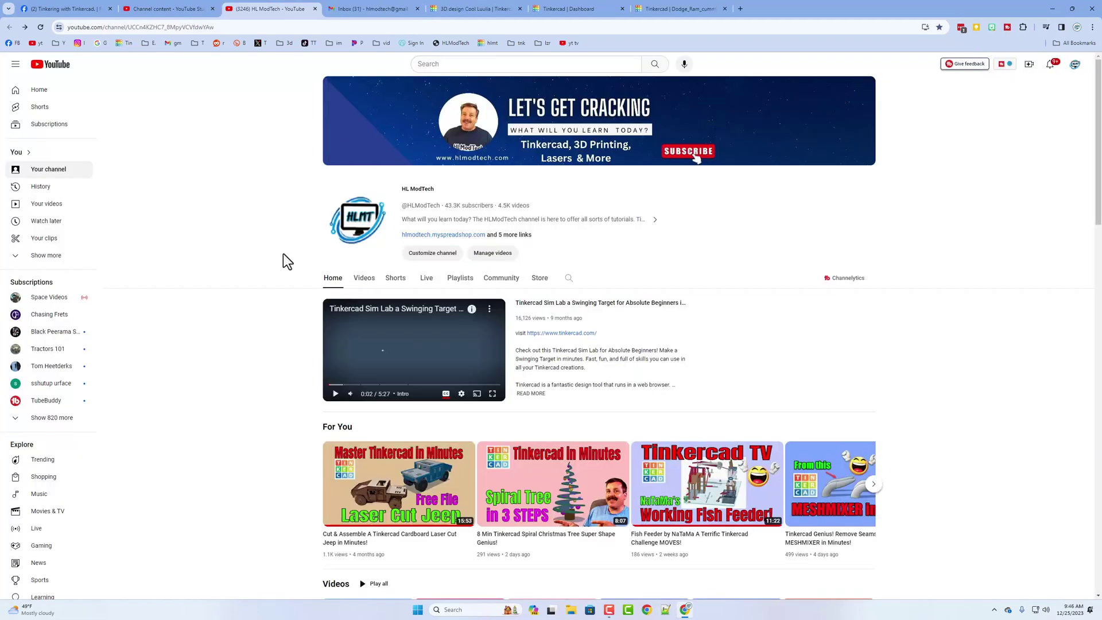
# Open the full Tinkercad Sim Lab Tutorials playlist and play its last video, Tinkercad Christmas Tree Dominos!
pyautogui.scroll(-4, 280, 293)
pyautogui.scroll(-8, 279, 287)
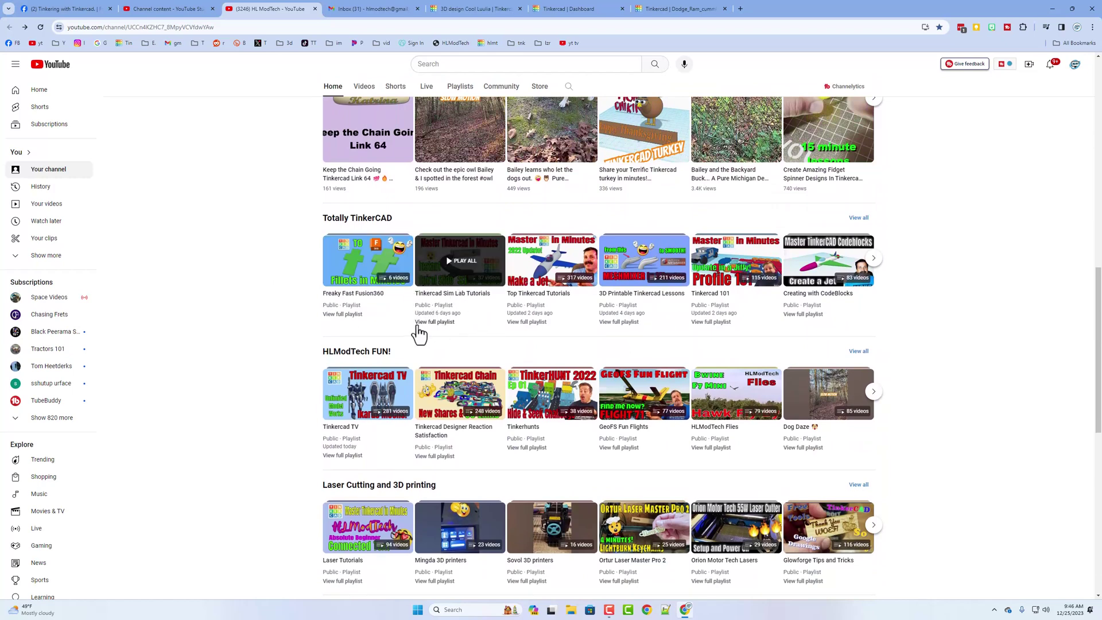
pyautogui.click(436, 323)
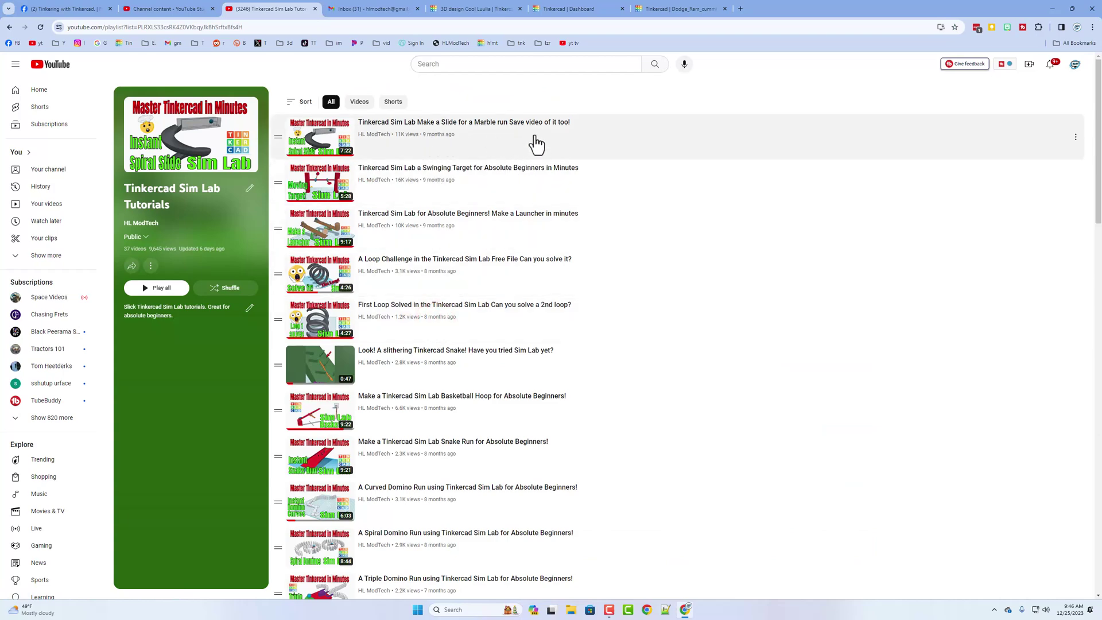
pyautogui.scroll(-8, 537, 144)
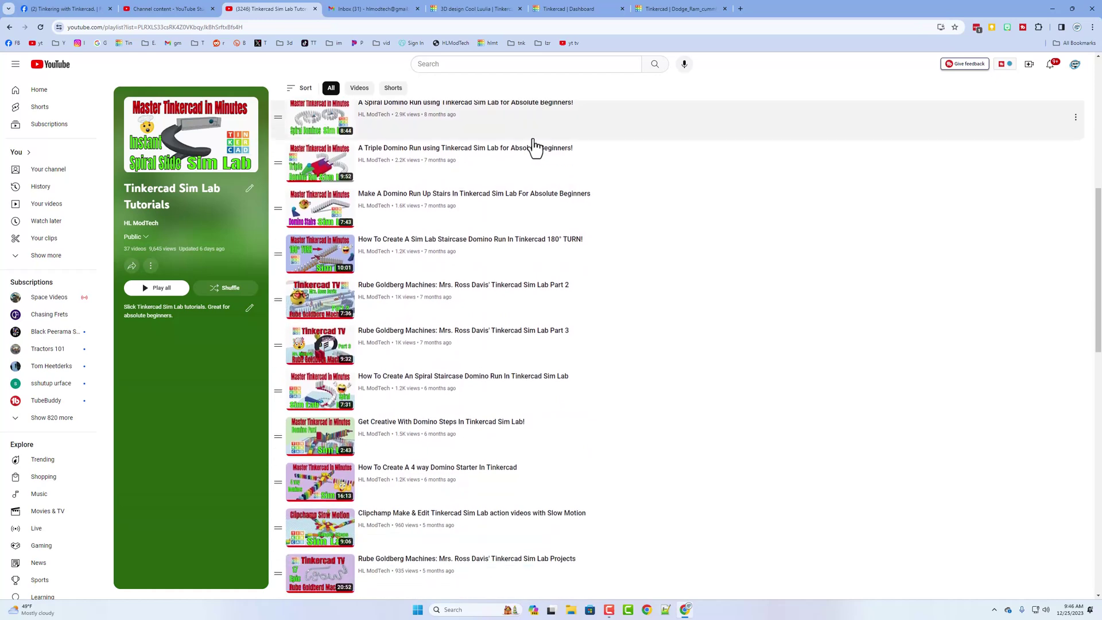
pyautogui.scroll(-2, 362, 314)
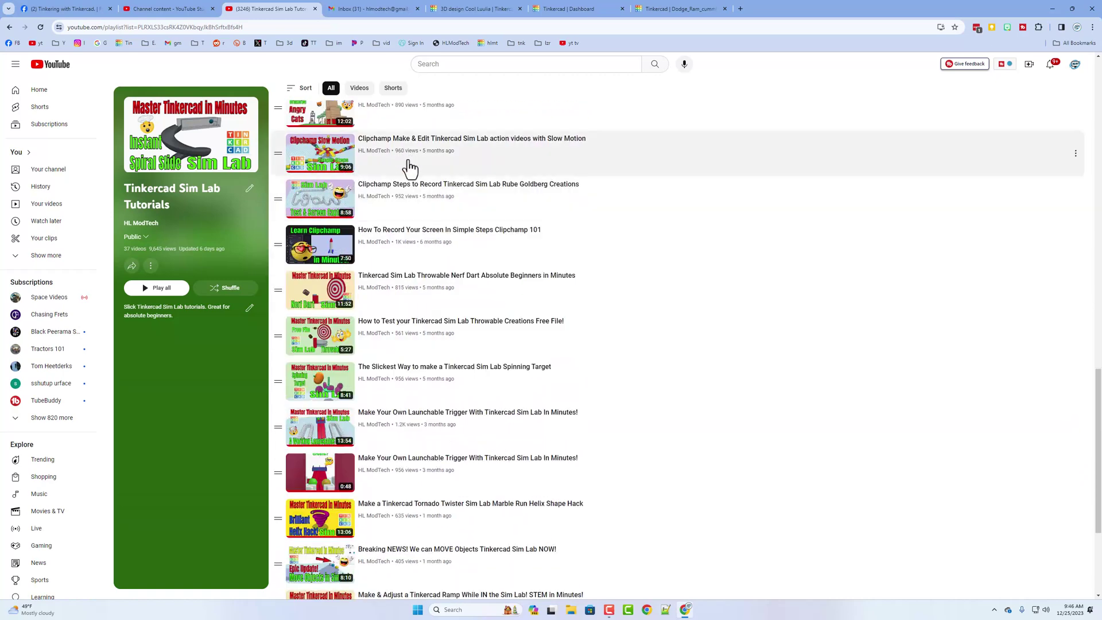
pyautogui.scroll(-4, 409, 212)
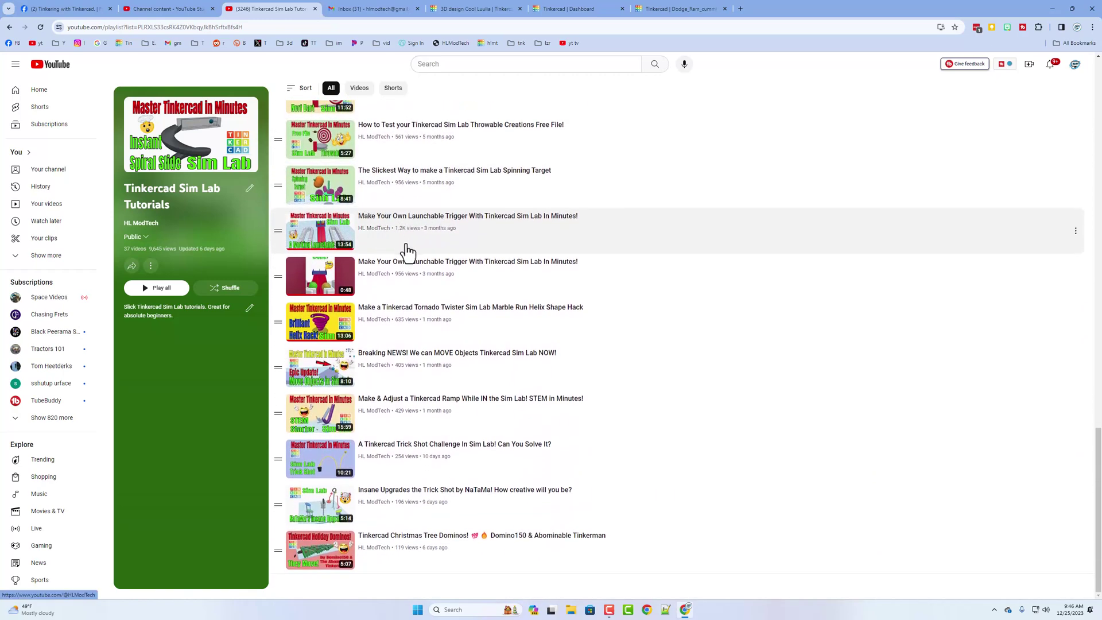
pyautogui.scroll(2, 409, 246)
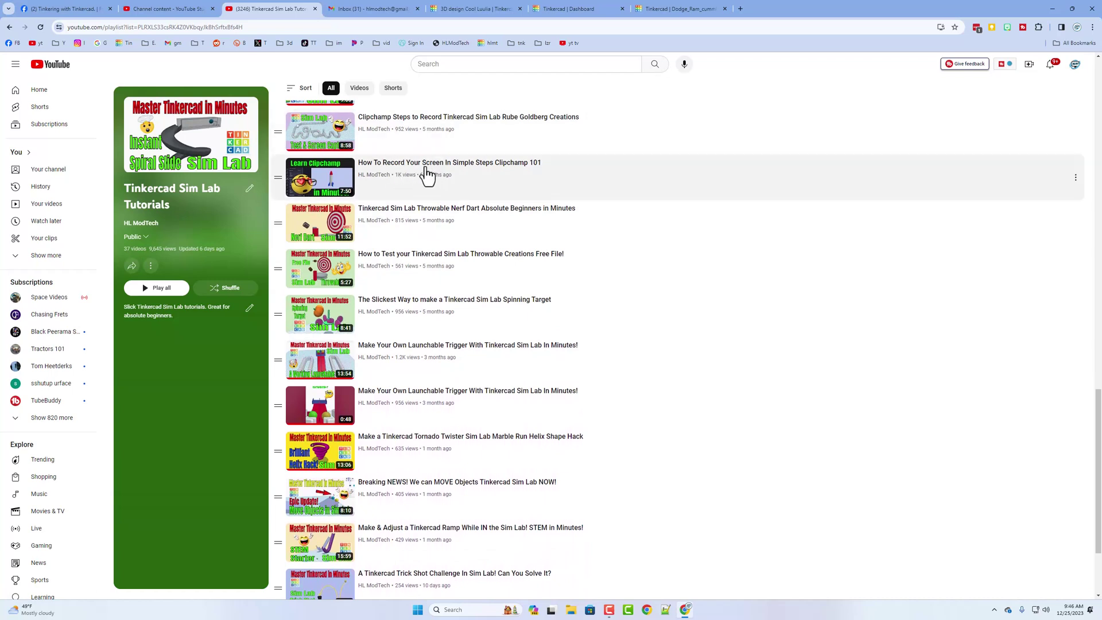
pyautogui.scroll(-2, 602, 195)
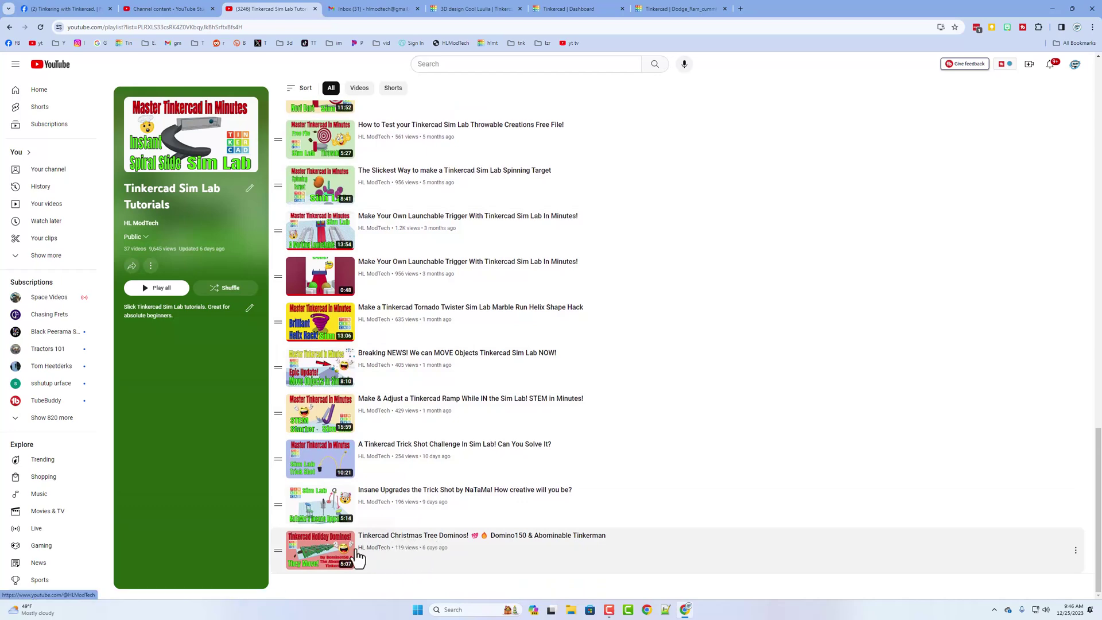
pyautogui.click(411, 540)
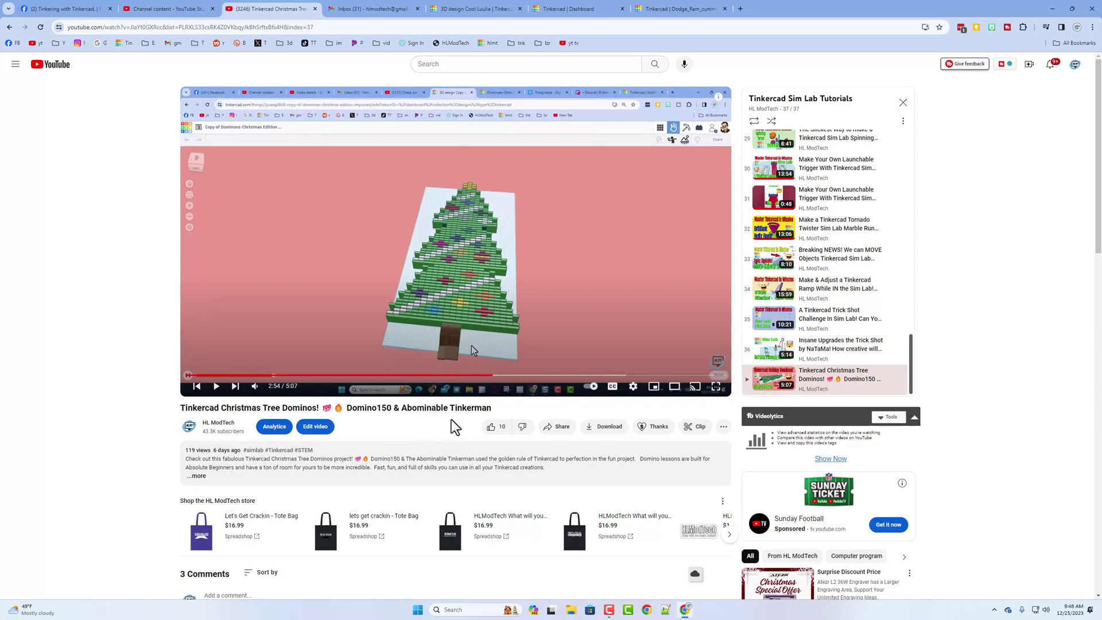
# Jump back to the Domino Starter Tinkercad tab with Ctrl+5
pyautogui.hotkey('ctrl', '5')
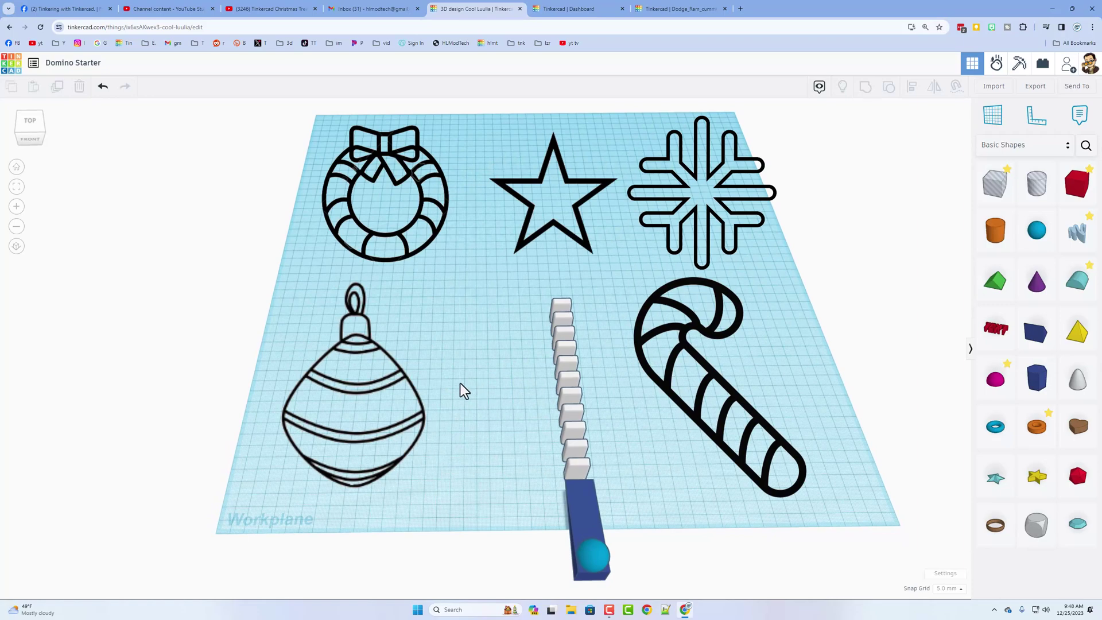
# Orbit the view to look steeply down along the domino row
pyautogui.moveTo(456, 396)
pyautogui.mouseDown(button='right')
pyautogui.moveTo(406, 389)
pyautogui.moveTo(433, 308)
pyautogui.moveTo(446, 362)
pyautogui.moveTo(438, 399)
pyautogui.mouseUp(button='right')
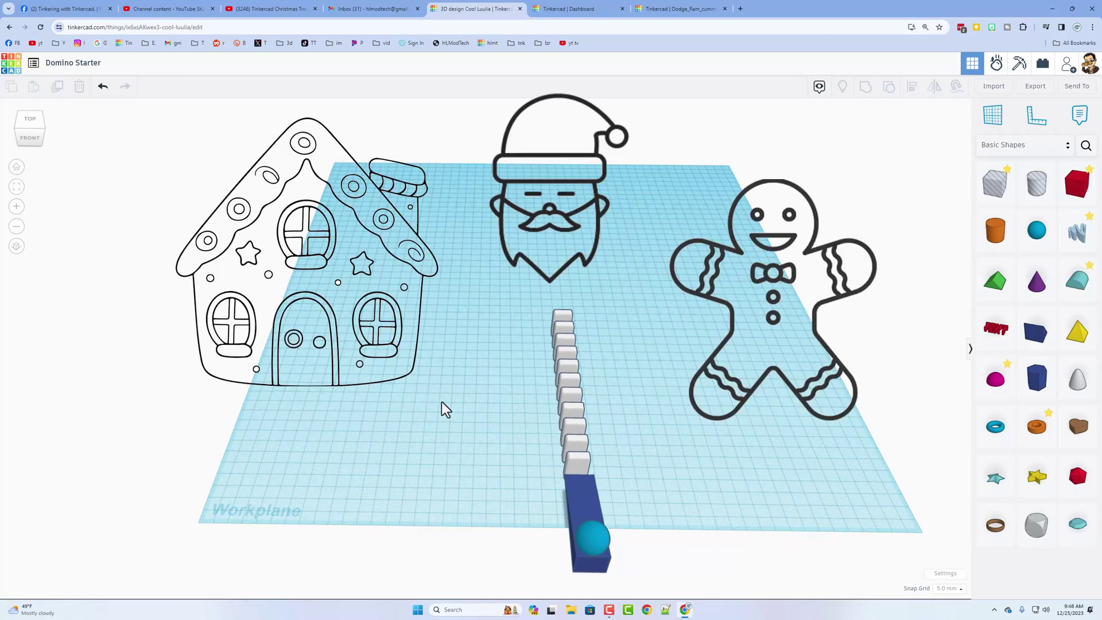
pyautogui.moveTo(446, 409); pyautogui.dragTo(694, 480, button='right')
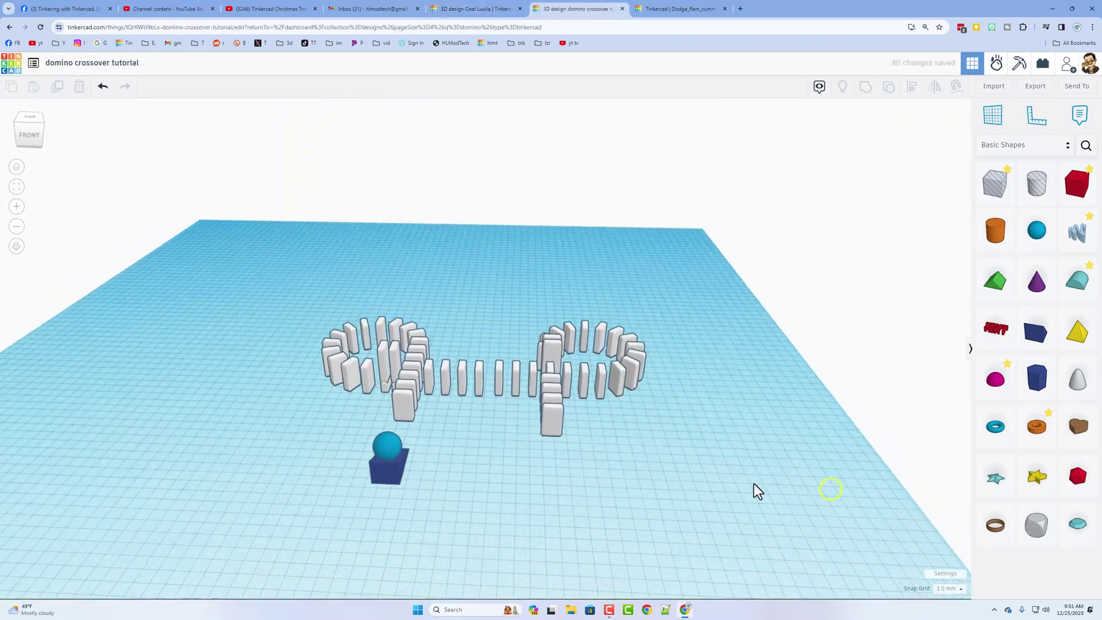
# Set the workspace background to pale yellow and hide the workplane grid behind the domino loops
pyautogui.moveTo(755, 489); pyautogui.dragTo(878, 568, button='right')
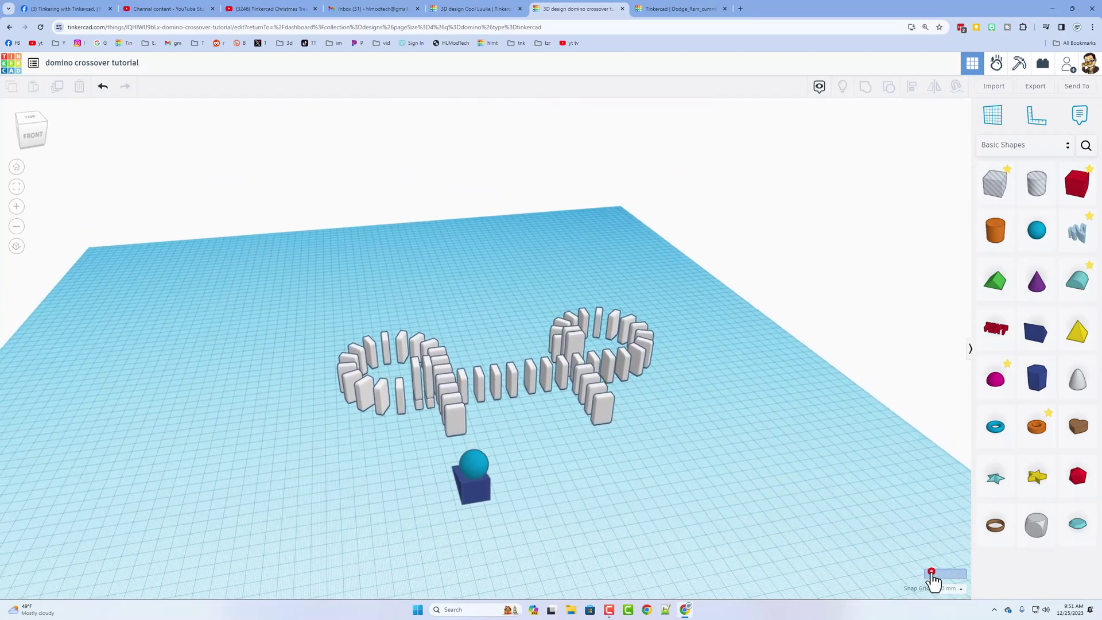
pyautogui.click(931, 574)
pyautogui.click(639, 224)
pyautogui.click(573, 280)
pyautogui.click(582, 218)
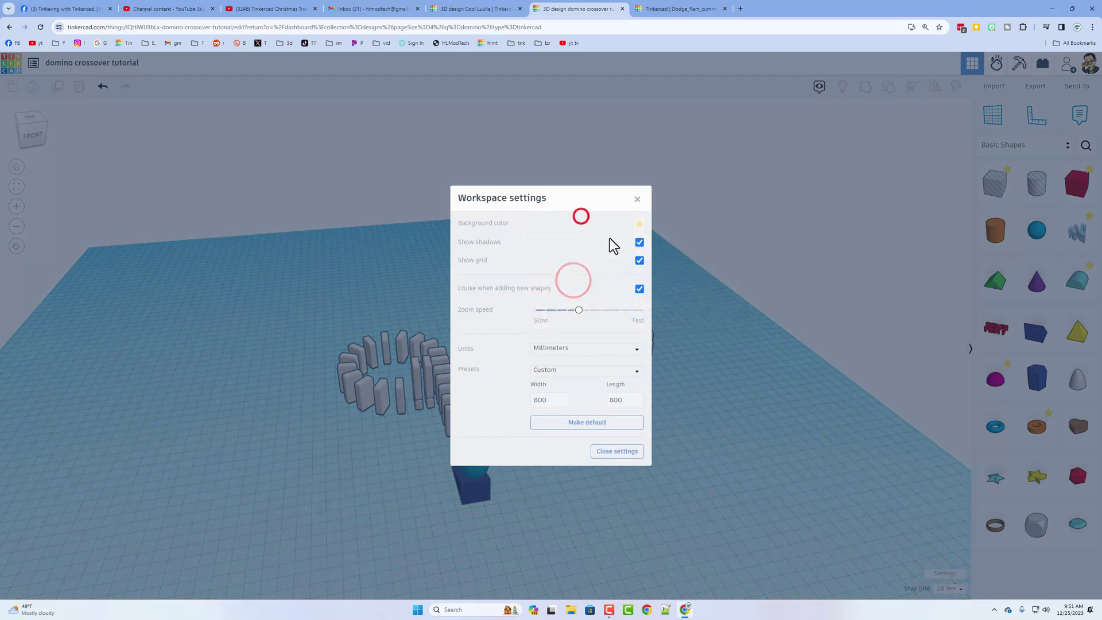
pyautogui.click(639, 260)
pyautogui.click(696, 305)
pyautogui.moveTo(508, 295); pyautogui.dragTo(493, 300, button='right')
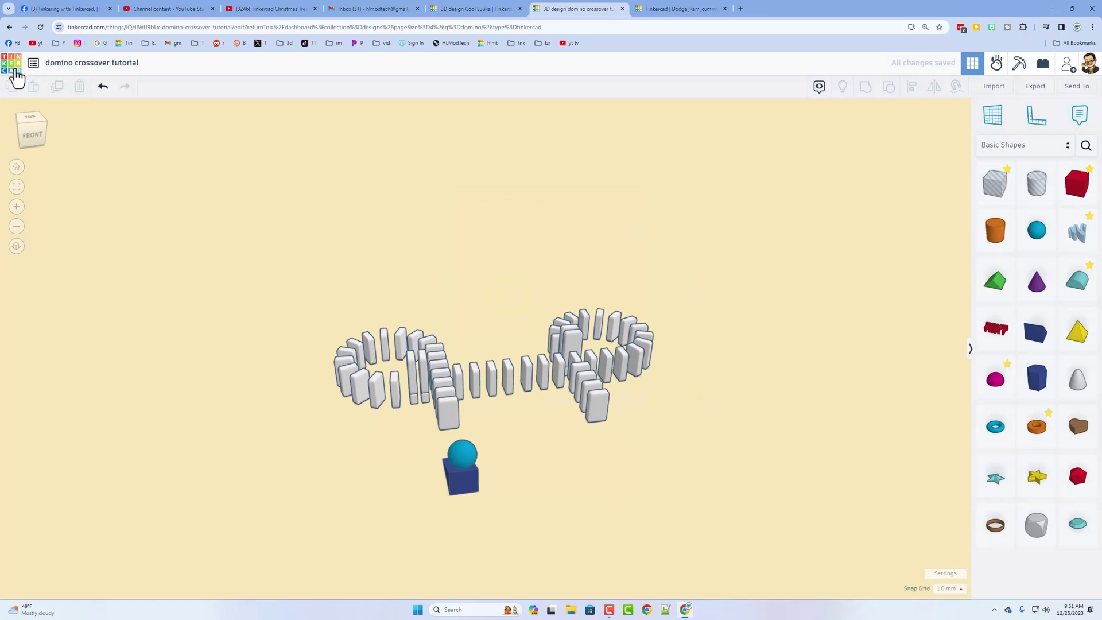
# Open the domino crossover tutorial's Properties from the designs dashboard and expand its description
pyautogui.click(13, 64)
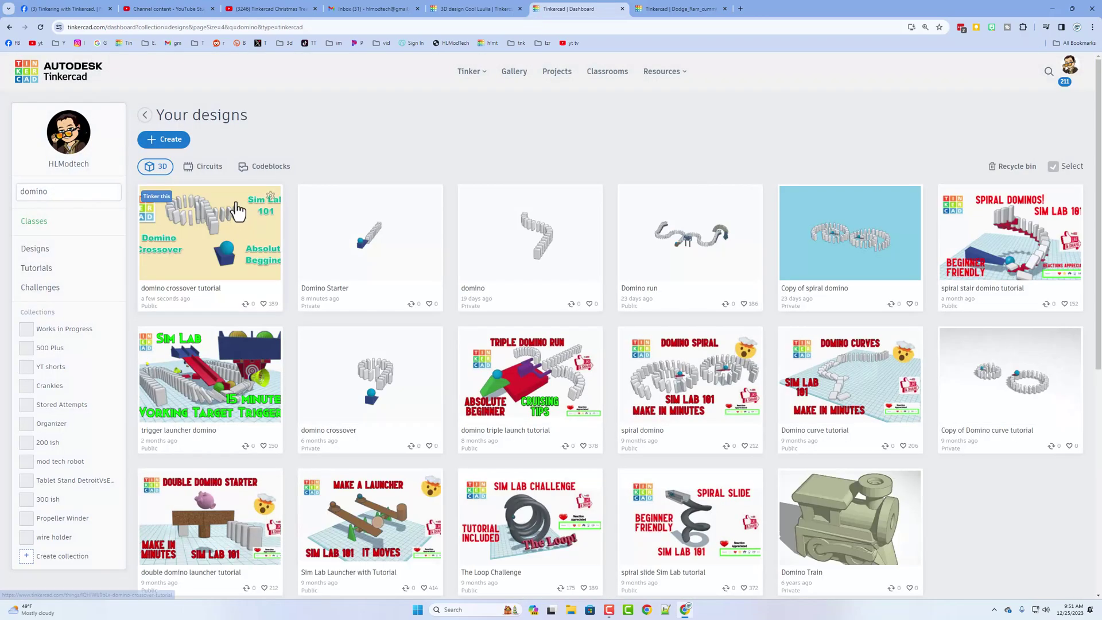
pyautogui.click(270, 196)
pyautogui.click(246, 198)
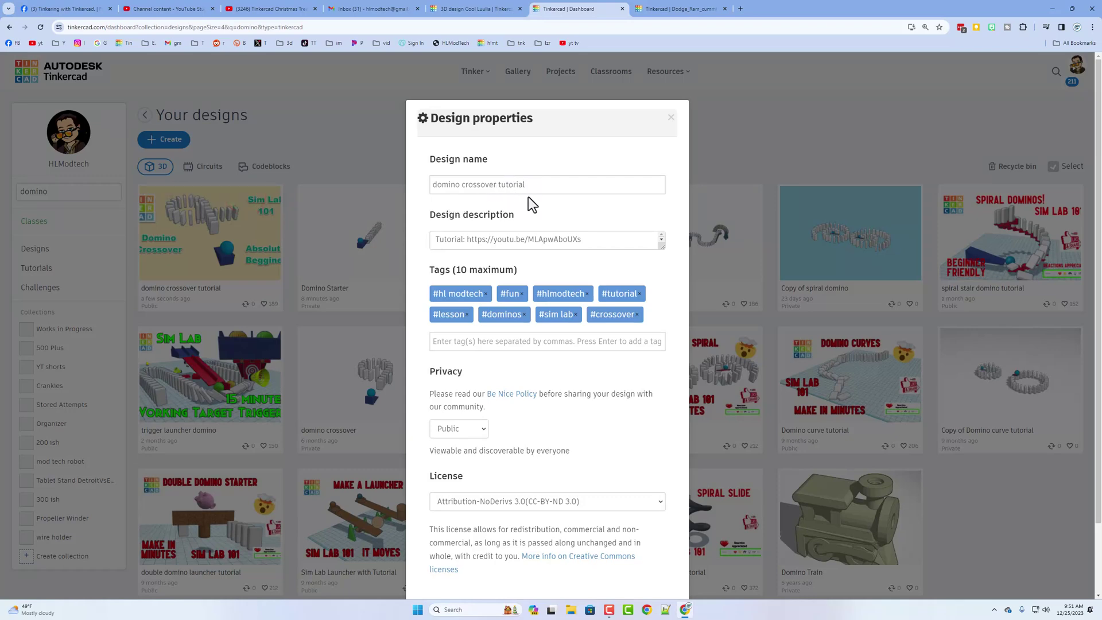
pyautogui.click(658, 245)
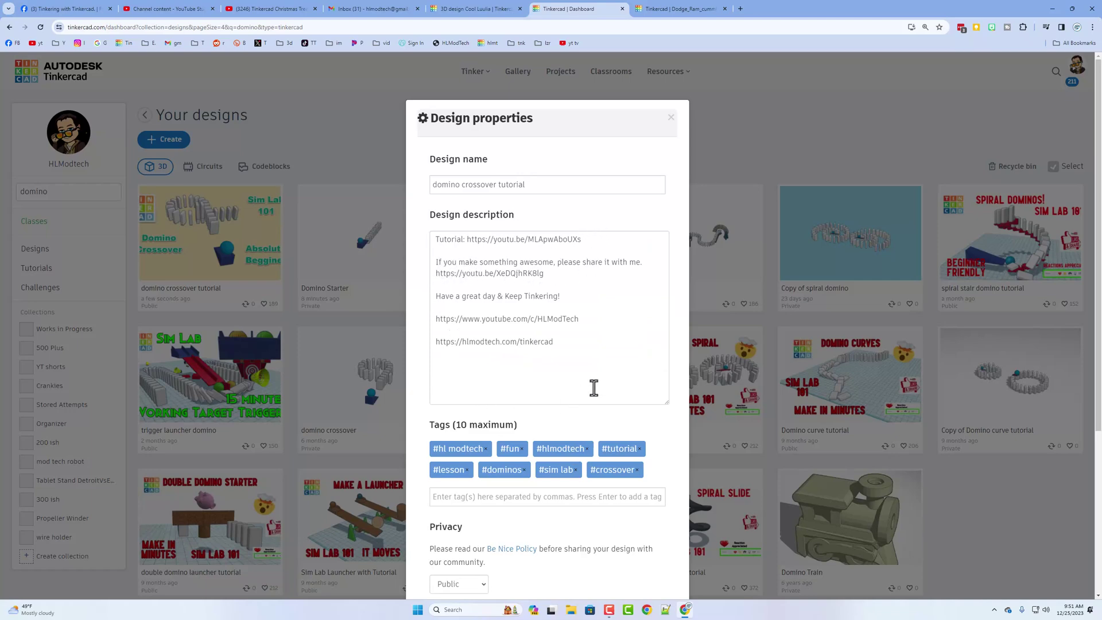
# Add an 'hlmt23' tag to the design, then remove it again
pyautogui.scroll(-2, 609, 370)
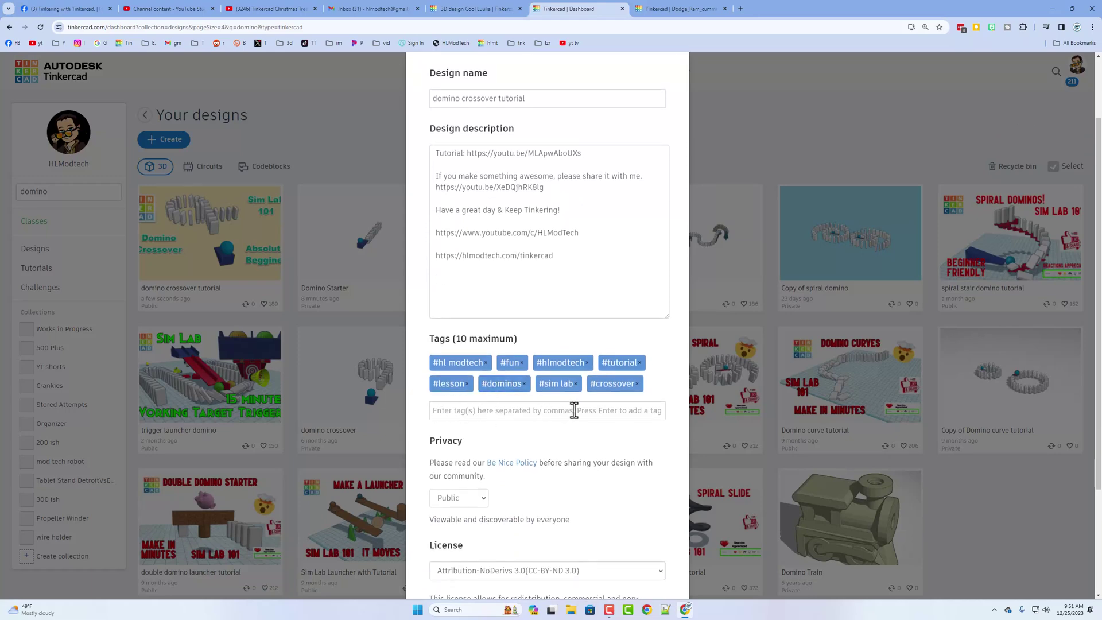
pyautogui.click(509, 411)
pyautogui.write('h')
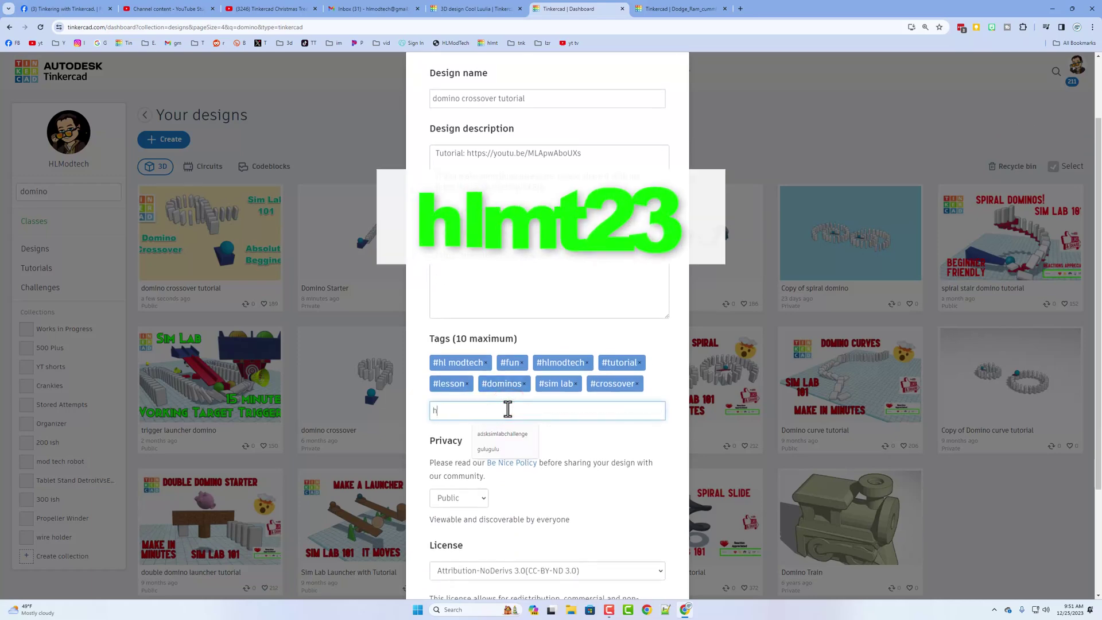
pyautogui.write('lm')
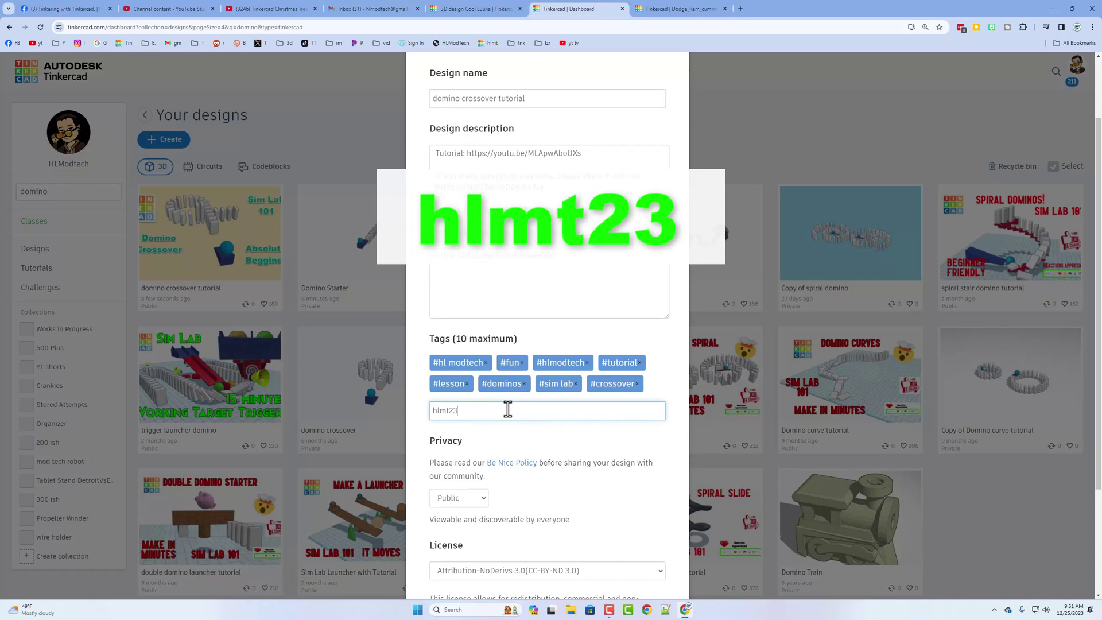
pyautogui.write('t23')
pyautogui.press('Return')
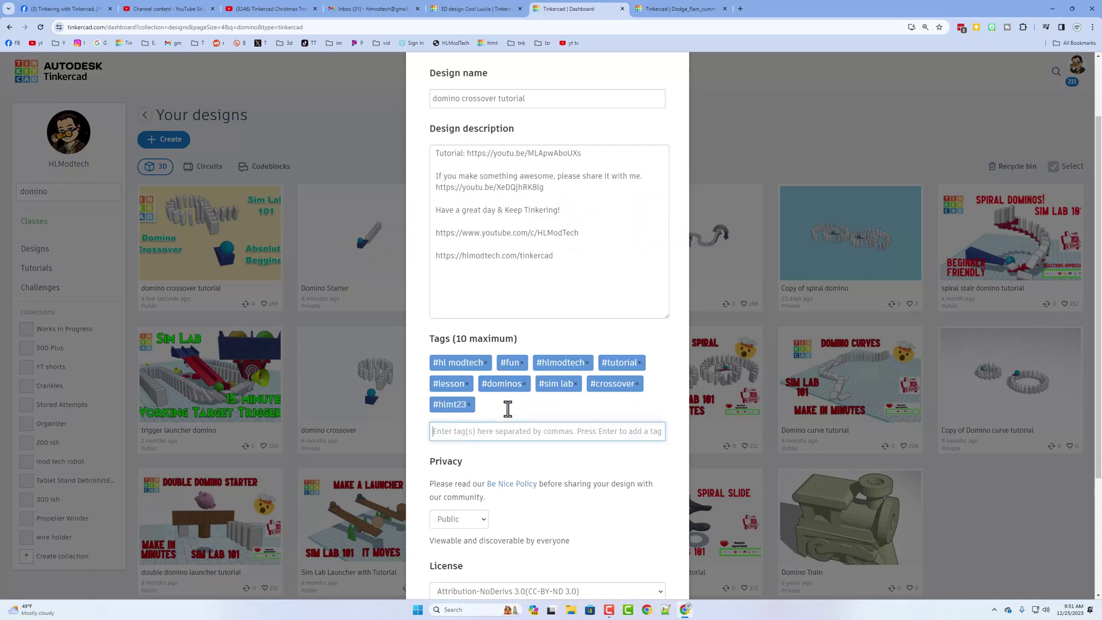
pyautogui.click(469, 406)
# Keep the Attribution-NoDerivs 3.0 licence and save the design's properties
pyautogui.scroll(-3, 511, 479)
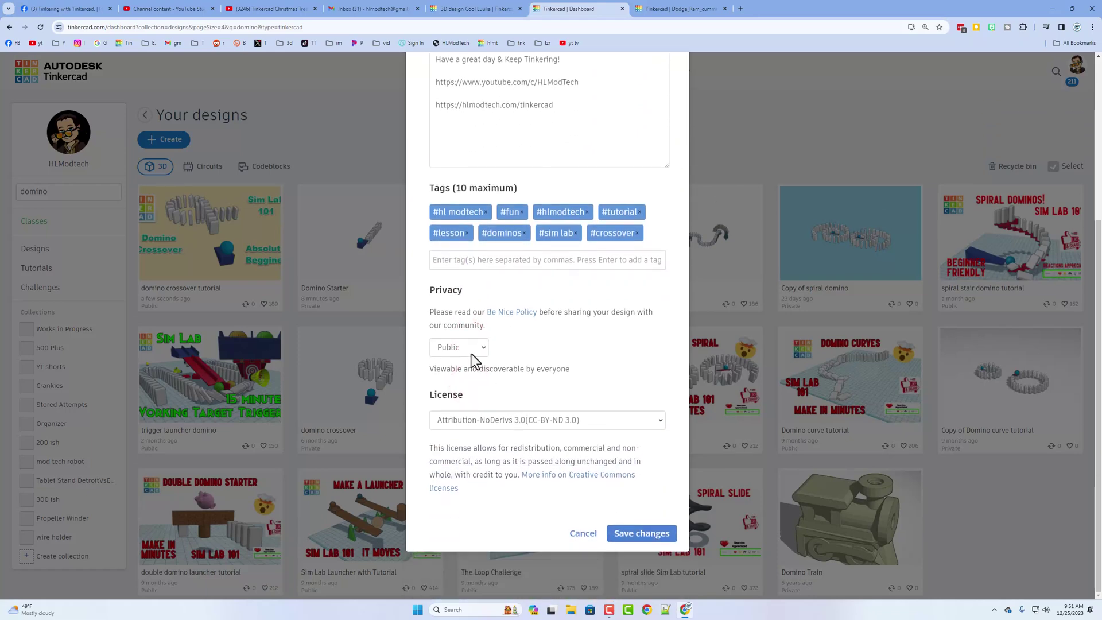
pyautogui.click(472, 420)
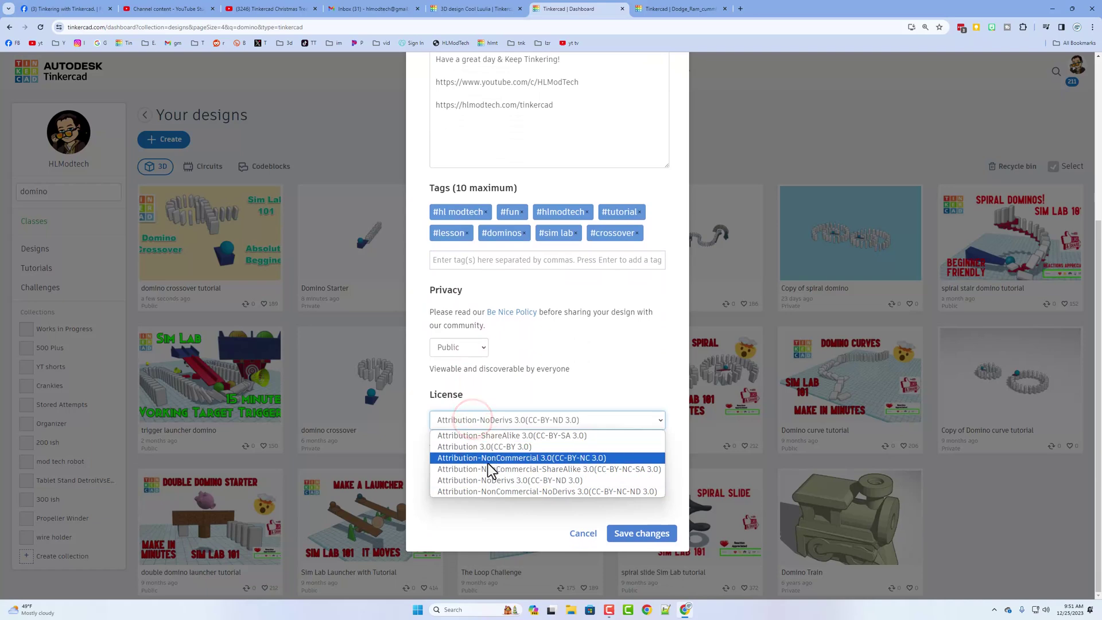
pyautogui.click(479, 480)
pyautogui.scroll(3, 494, 508)
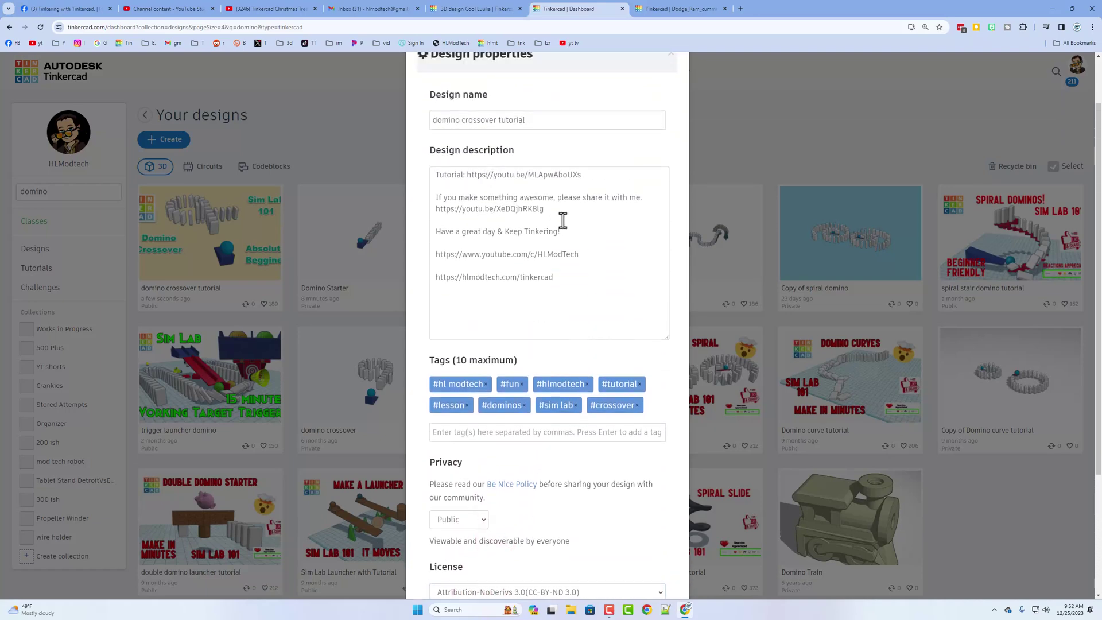
pyautogui.scroll(-3, 569, 216)
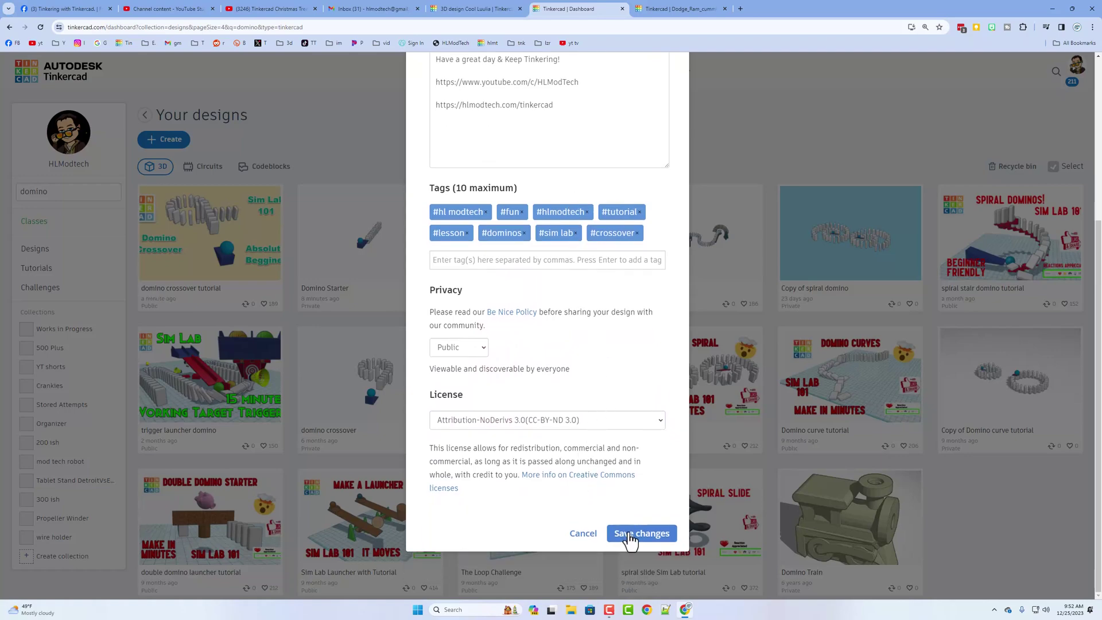
pyautogui.click(630, 534)
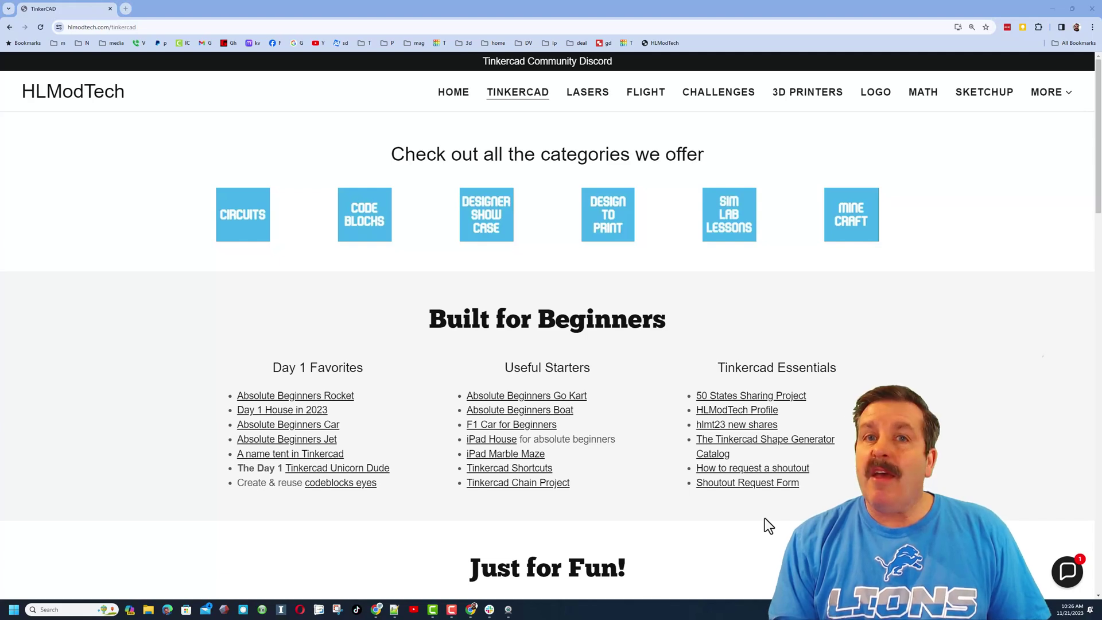
# Open and then close the Contact Us chat on the HLModTech Tinkercad page
pyautogui.click(1066, 574)
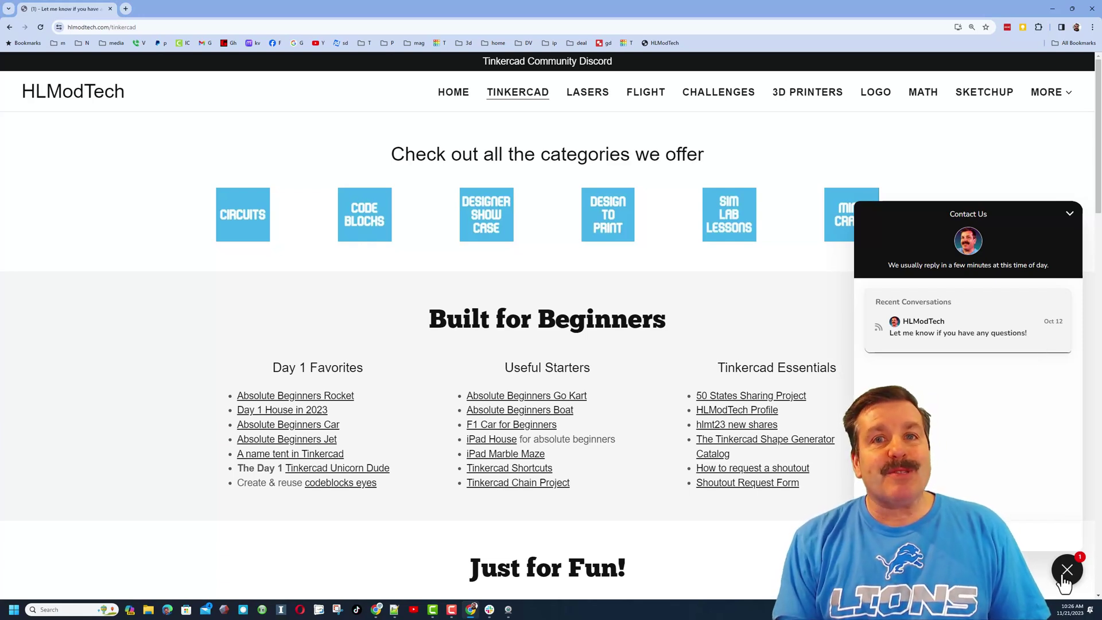
pyautogui.click(1065, 570)
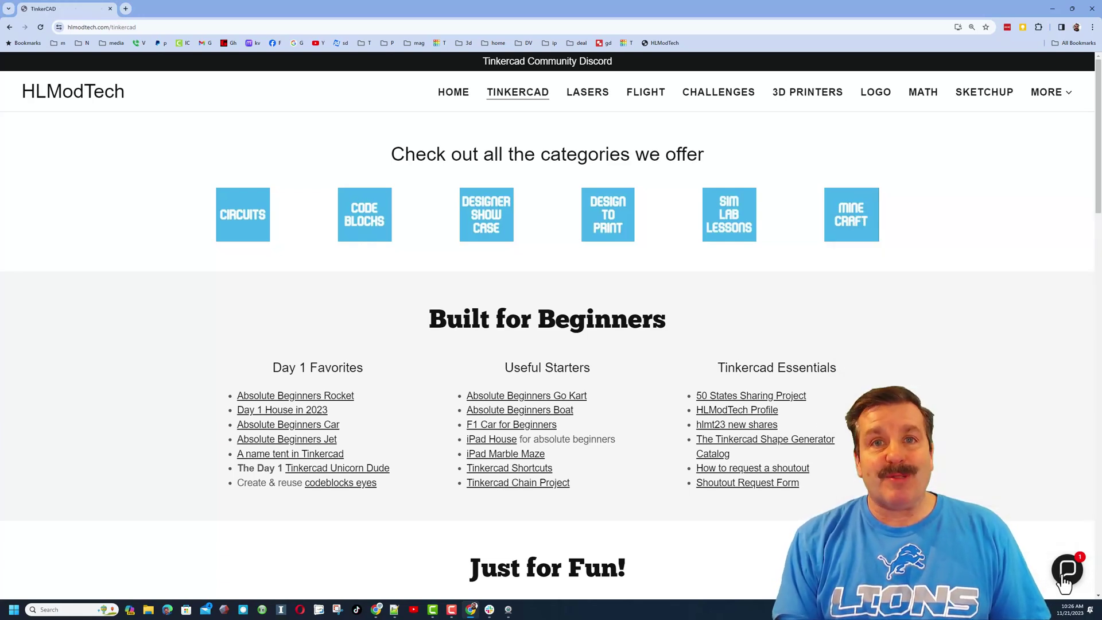
pyautogui.click(549, 68)
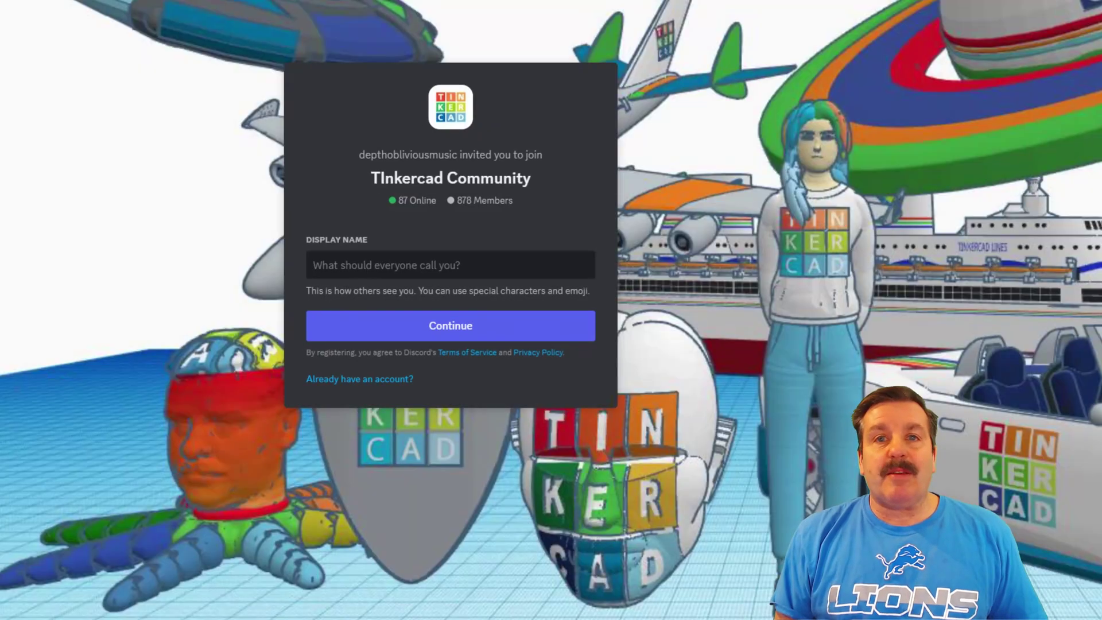